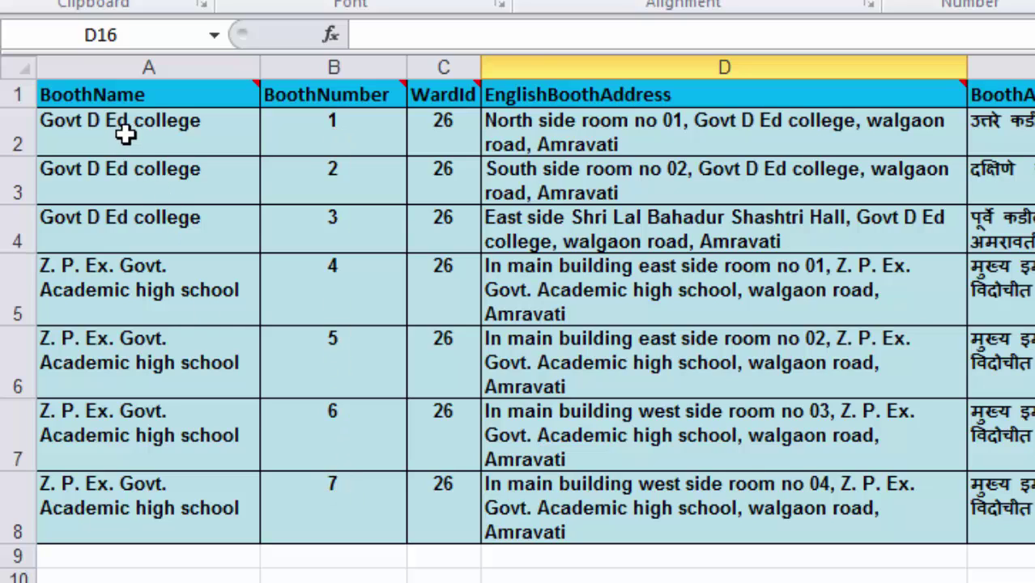
- Examine which booth rows share the Govt D Ed college and Z. P. Ex. Govt. Academic high school locations
{"action": "left_click_drag", "start_coordinate": [53, 133], "coordinate": [146, 218]}
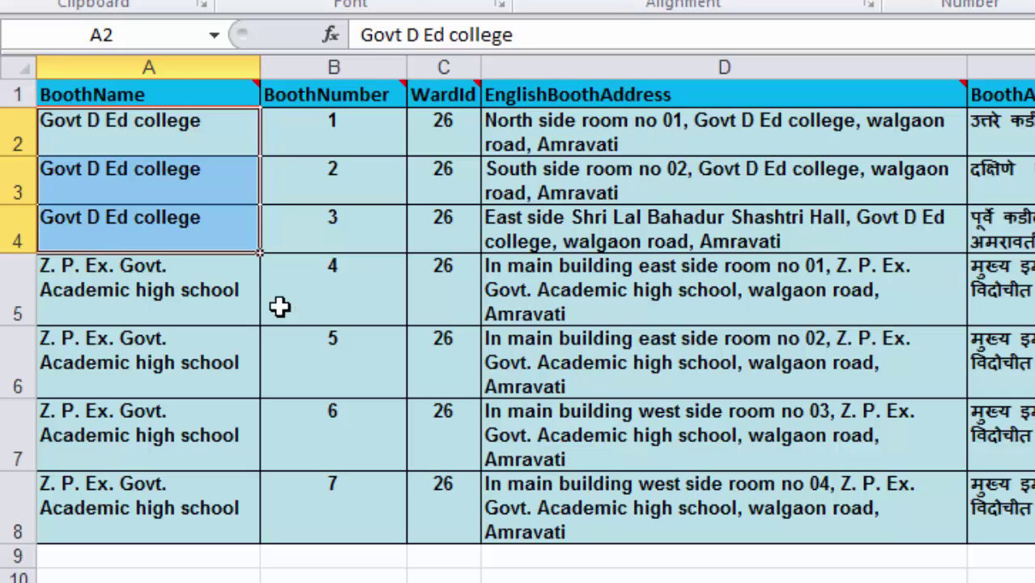
{"action": "left_click", "coordinate": [67, 281]}
{"action": "left_click_drag", "start_coordinate": [147, 291], "coordinate": [157, 508]}
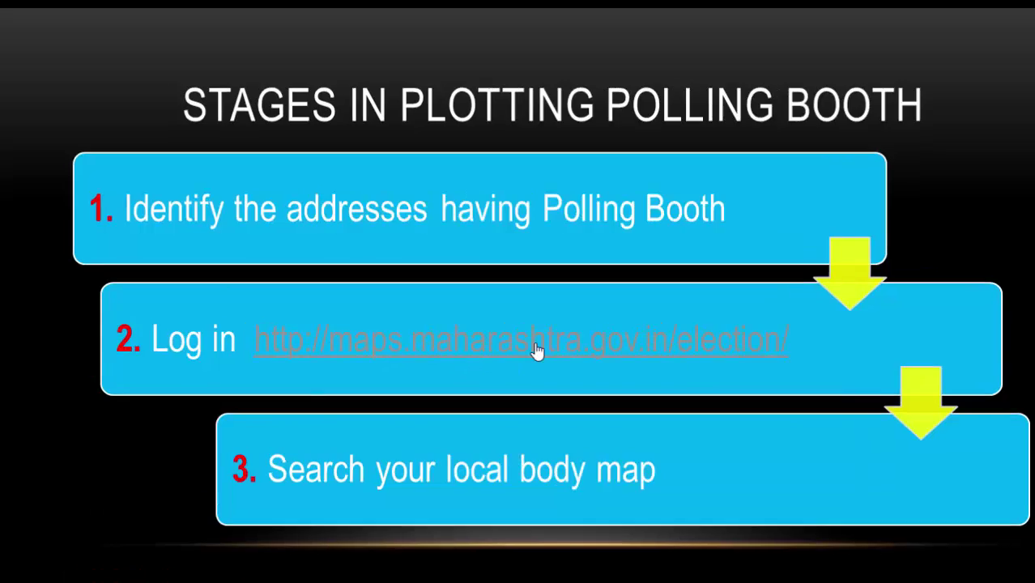
- Open maps.maharashtra.gov.in/election/ from the slide and bring the map to the city of Amravati, Maharashtra, dismissing the search result
{"action": "left_click", "coordinate": [498, 328]}
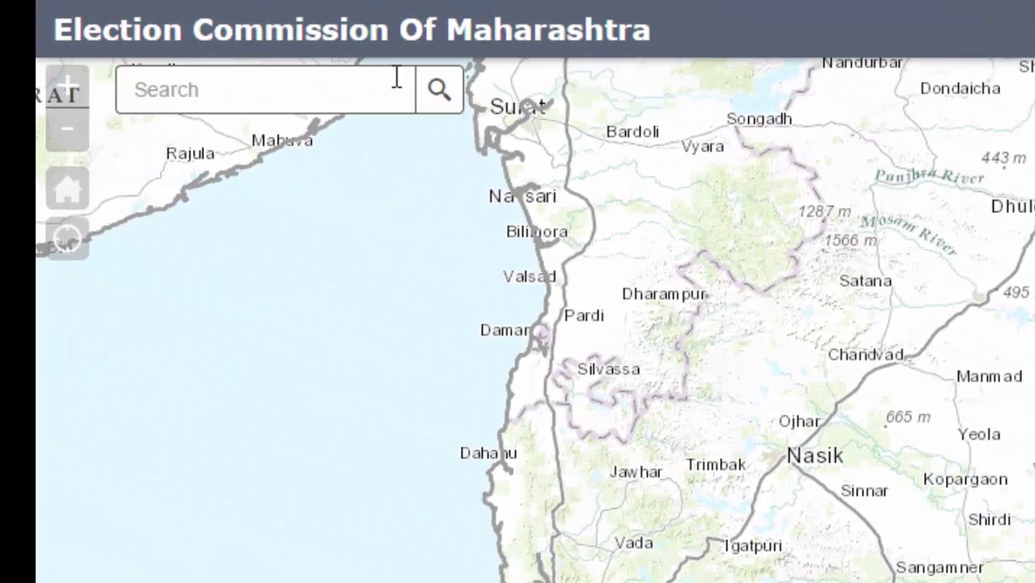
{"action": "left_click", "coordinate": [326, 89]}
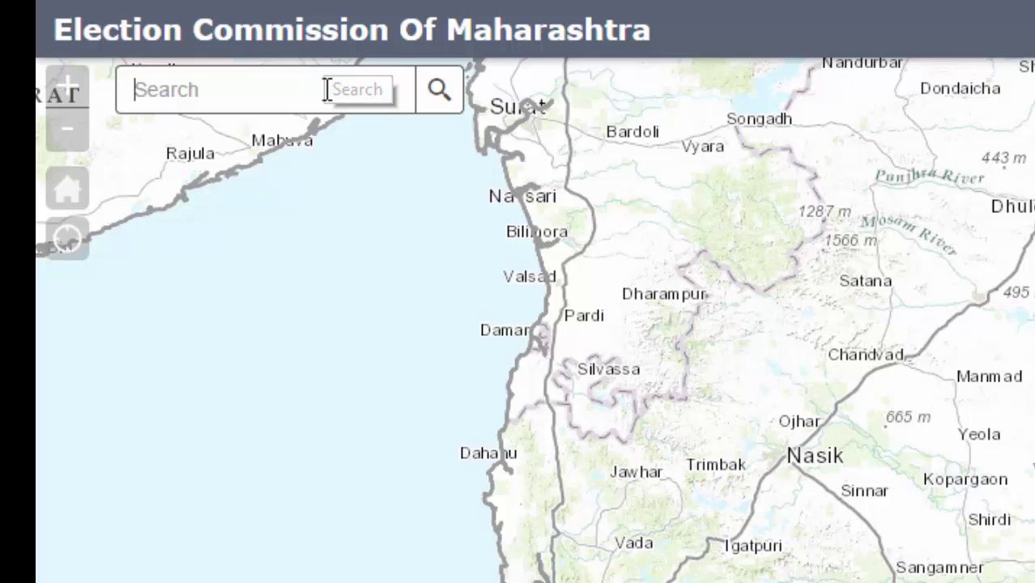
{"action": "type", "text": "am"}
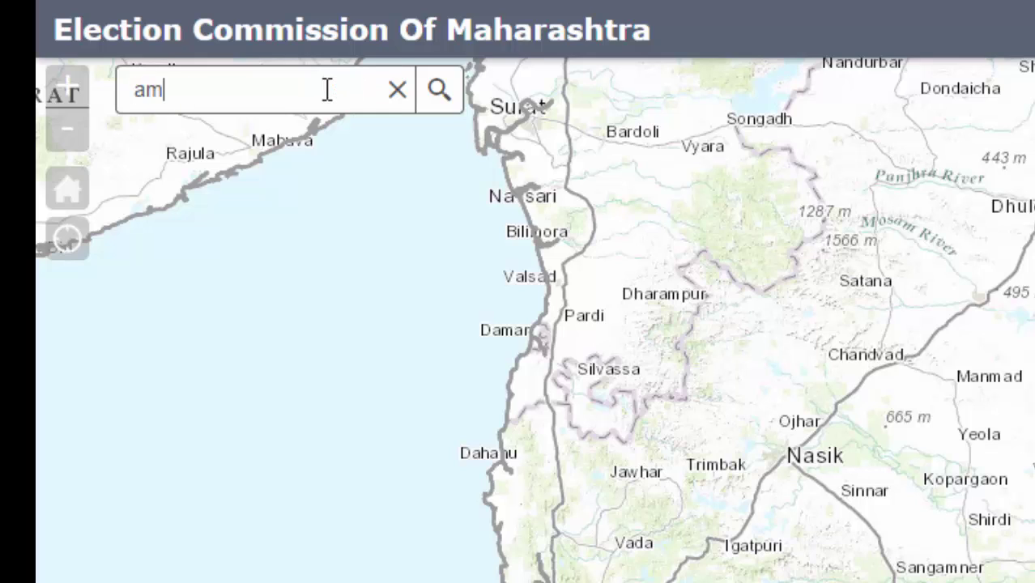
{"action": "type", "text": "ravati"}
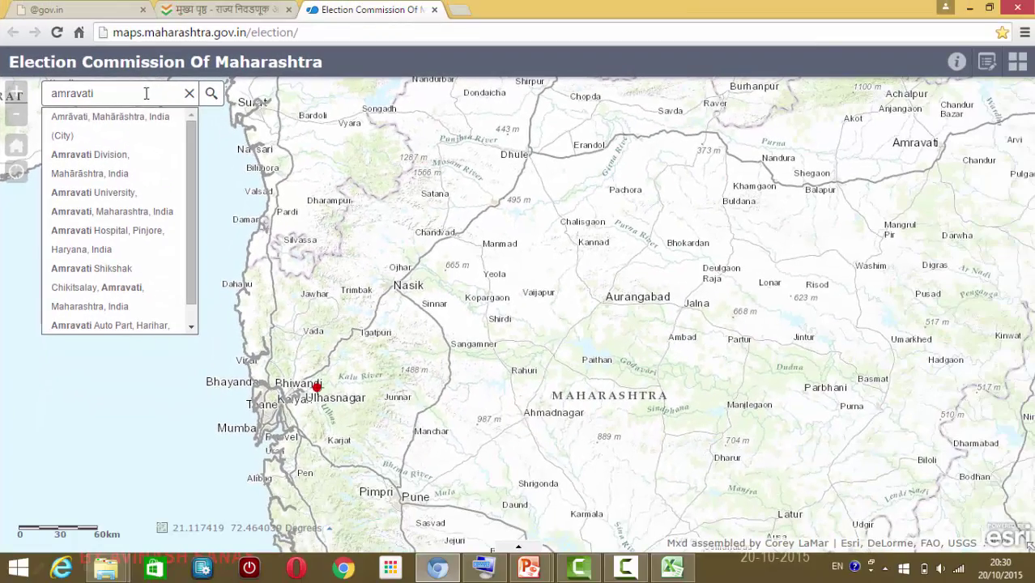
{"action": "left_click", "coordinate": [128, 126]}
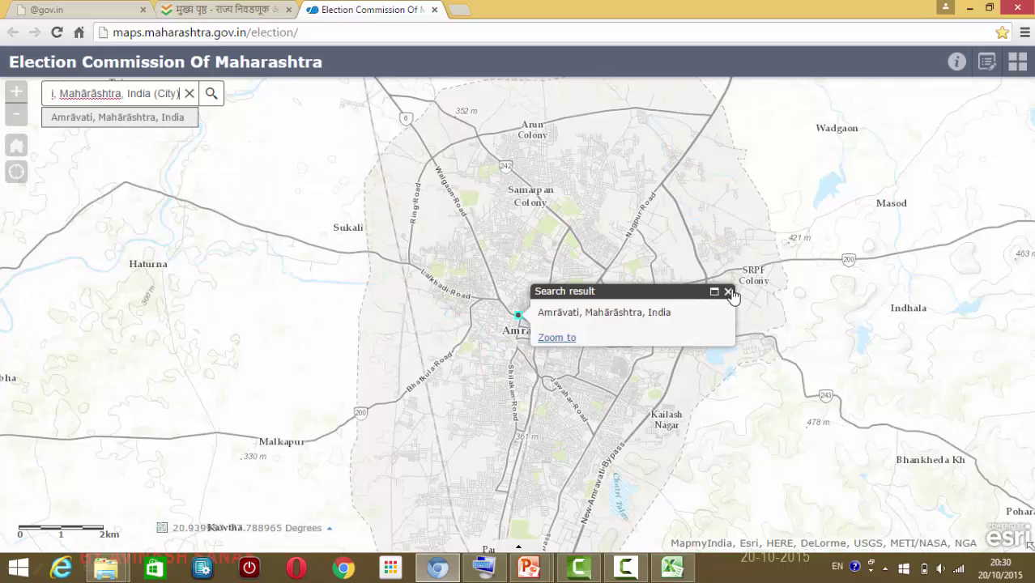
{"action": "left_click", "coordinate": [728, 292]}
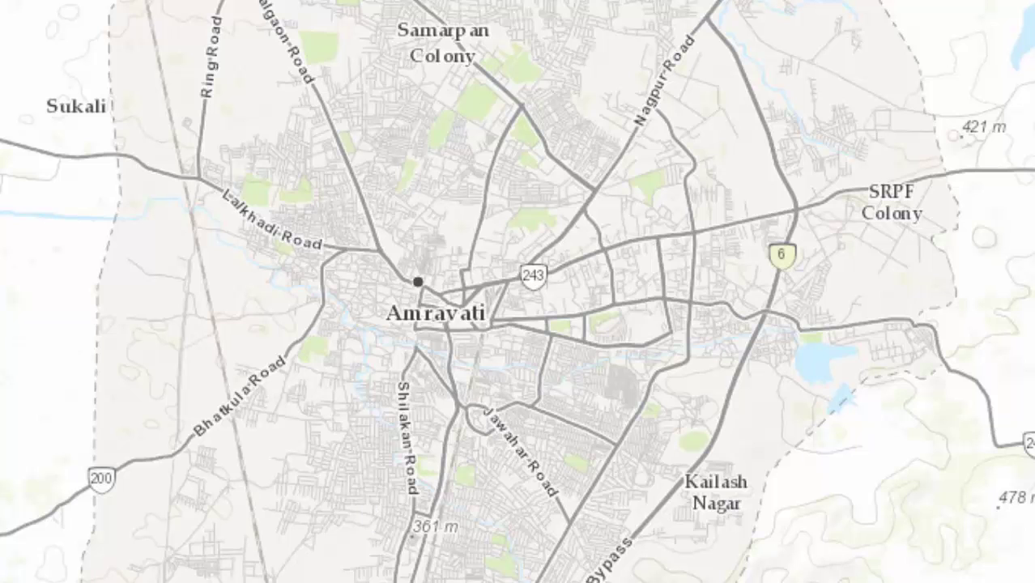
- Switch to the PowerPoint slide show and advance to stage 4, identifying the location from street maps
{"action": "mouse_move", "coordinate": [444, 582]}
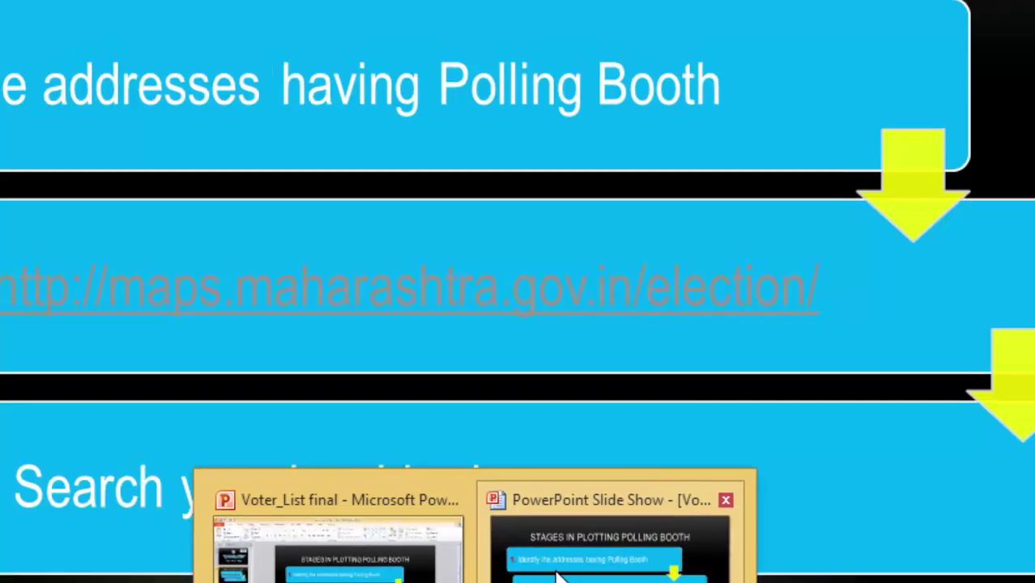
{"action": "left_click", "coordinate": [610, 558]}
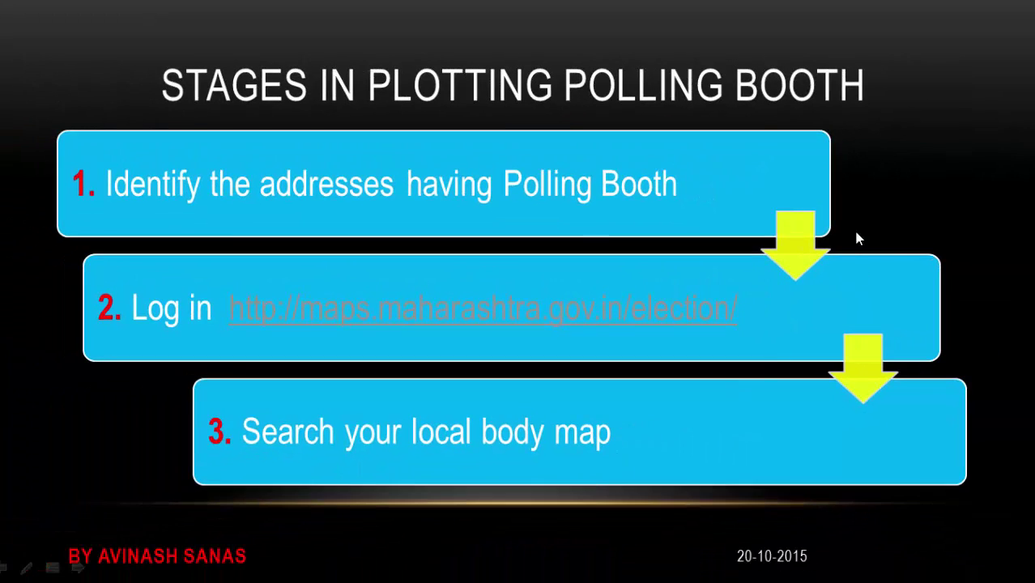
{"action": "left_click", "coordinate": [921, 185]}
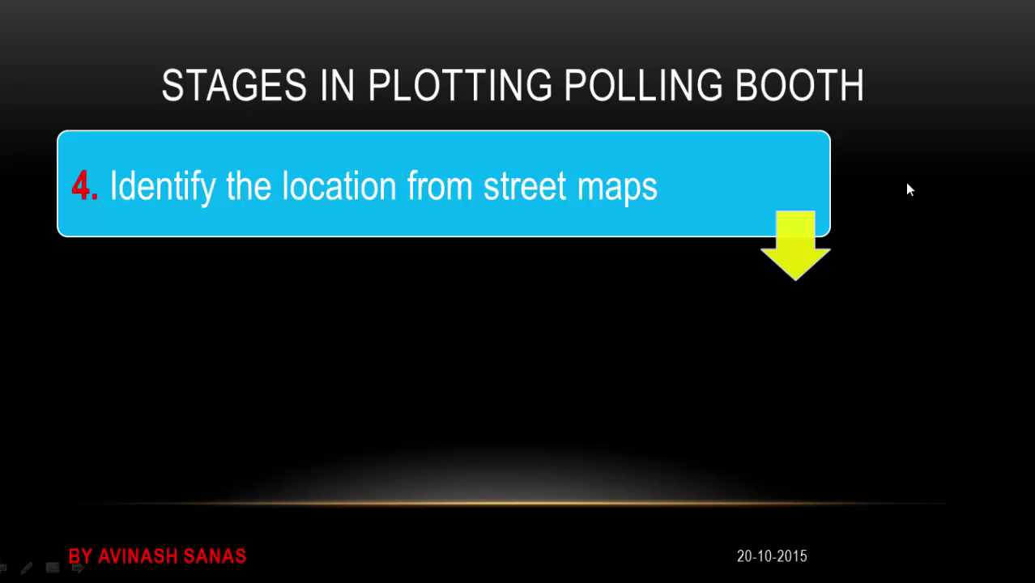
{"action": "left_click", "coordinate": [612, 206]}
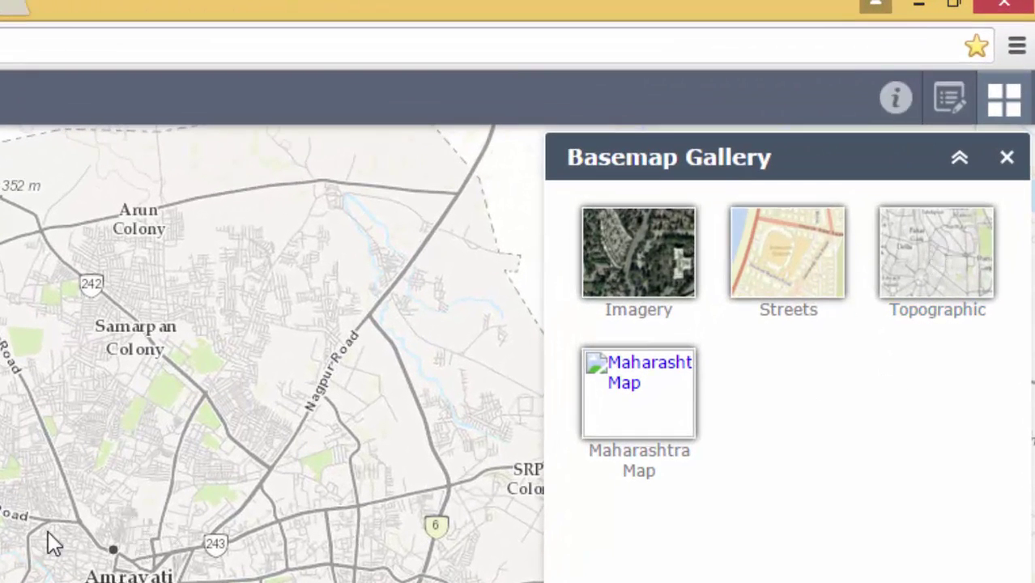
- Compare Amravati in the Streets and Imagery basemaps, leaving Streets as the active basemap
{"action": "left_click", "coordinate": [797, 257]}
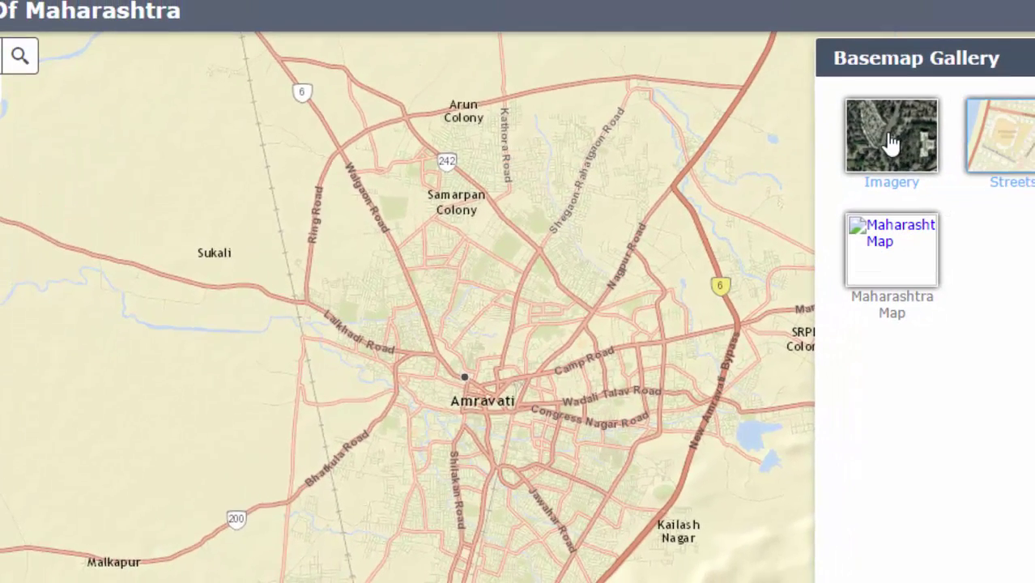
{"action": "left_click", "coordinate": [866, 149]}
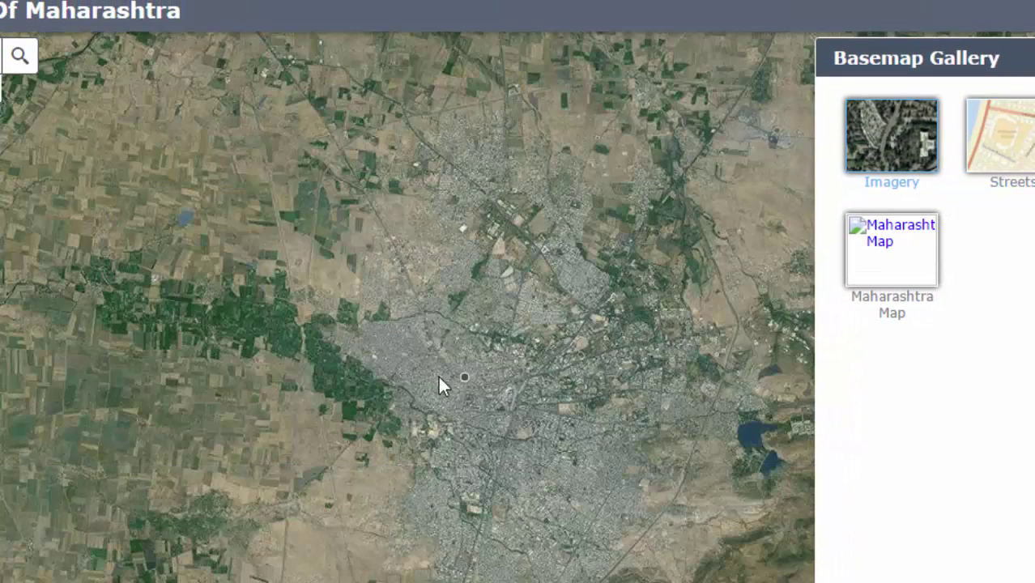
{"action": "scroll", "coordinate": [464, 381], "scroll_direction": "up", "scroll_amount": 3}
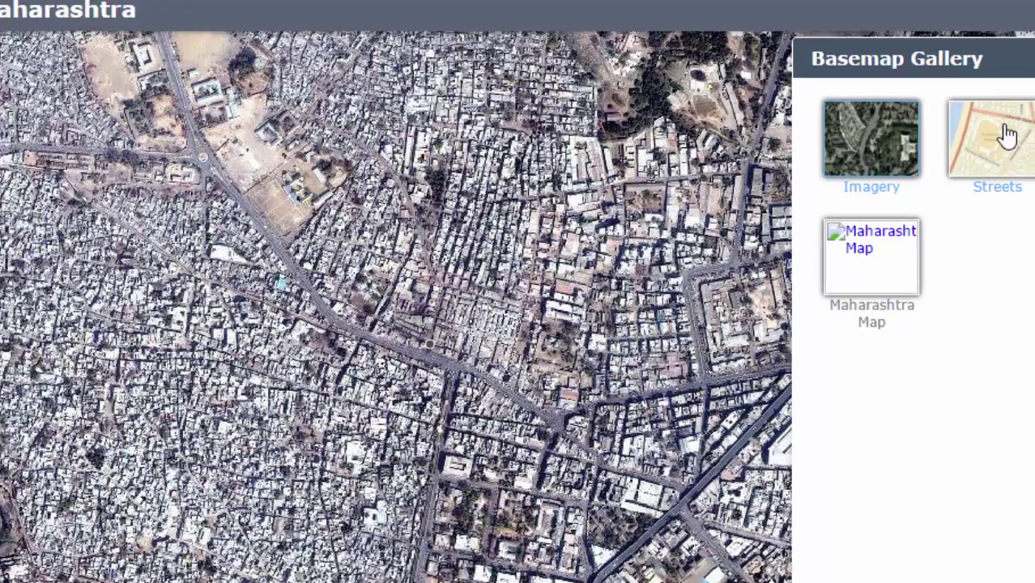
{"action": "left_click", "coordinate": [1016, 133]}
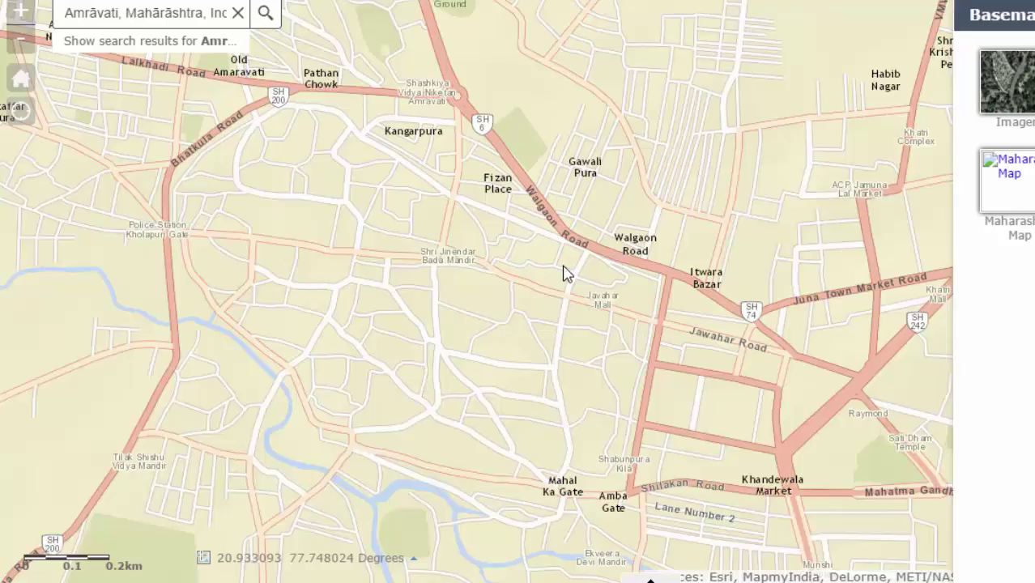
- Locate the Mohammad Ali Chowk roundabout on Walgaon Road in the street map
{"action": "scroll", "coordinate": [616, 292], "scroll_direction": "up", "scroll_amount": 2}
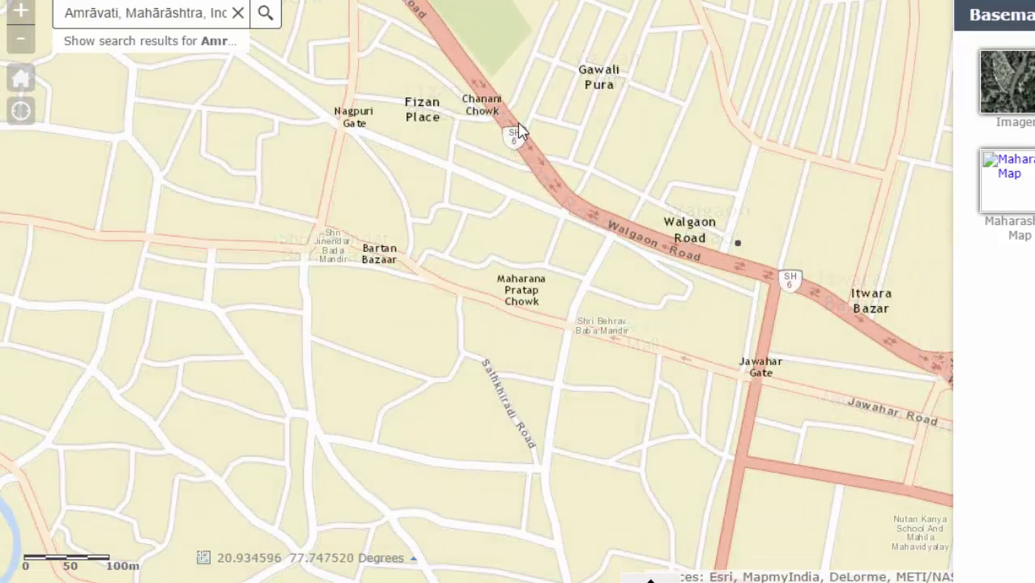
{"action": "left_click_drag", "start_coordinate": [517, 132], "coordinate": [543, 270]}
{"action": "scroll", "coordinate": [440, 276], "scroll_direction": "up", "scroll_amount": 1}
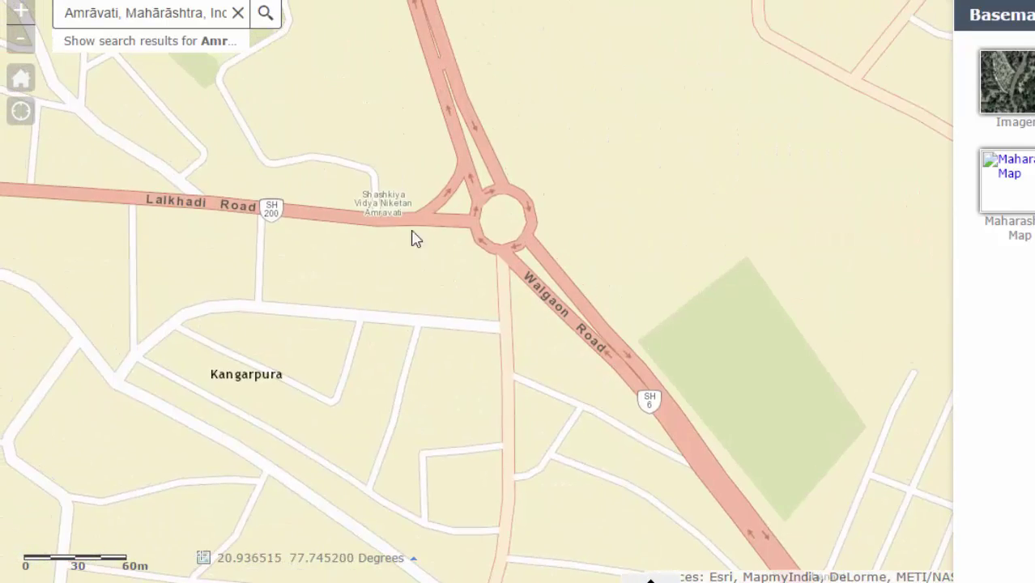
{"action": "scroll", "coordinate": [557, 225], "scroll_direction": "up", "scroll_amount": 1}
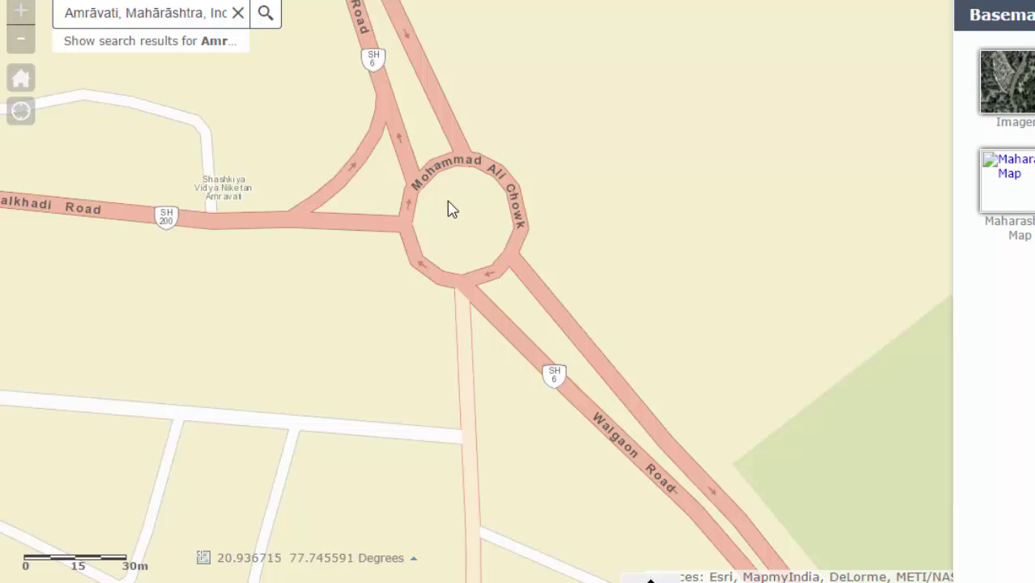
{"action": "left_click_drag", "start_coordinate": [455, 243], "coordinate": [425, 310]}
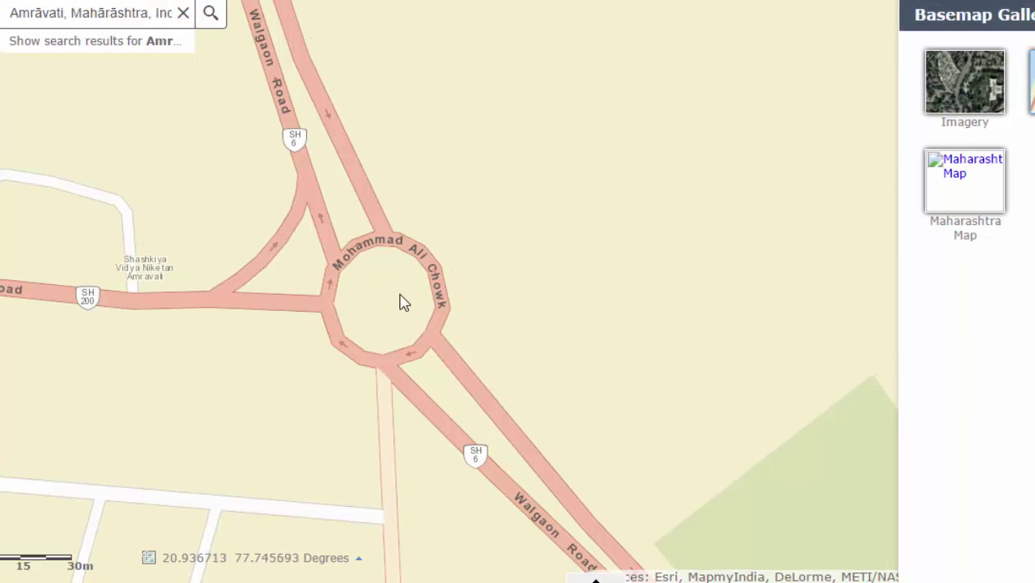
- Change the basemap to Imagery and find the school buildings beside the sports field along Walgaon Road
{"action": "left_click", "coordinate": [972, 87]}
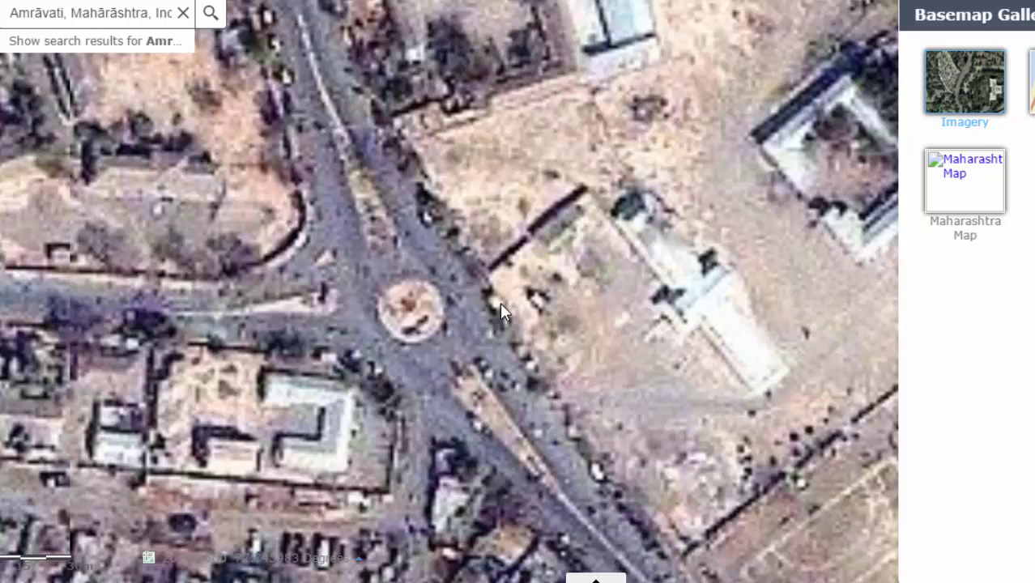
{"action": "left_click_drag", "start_coordinate": [465, 331], "coordinate": [443, 271]}
{"action": "left_click_drag", "start_coordinate": [856, 515], "coordinate": [568, 327]}
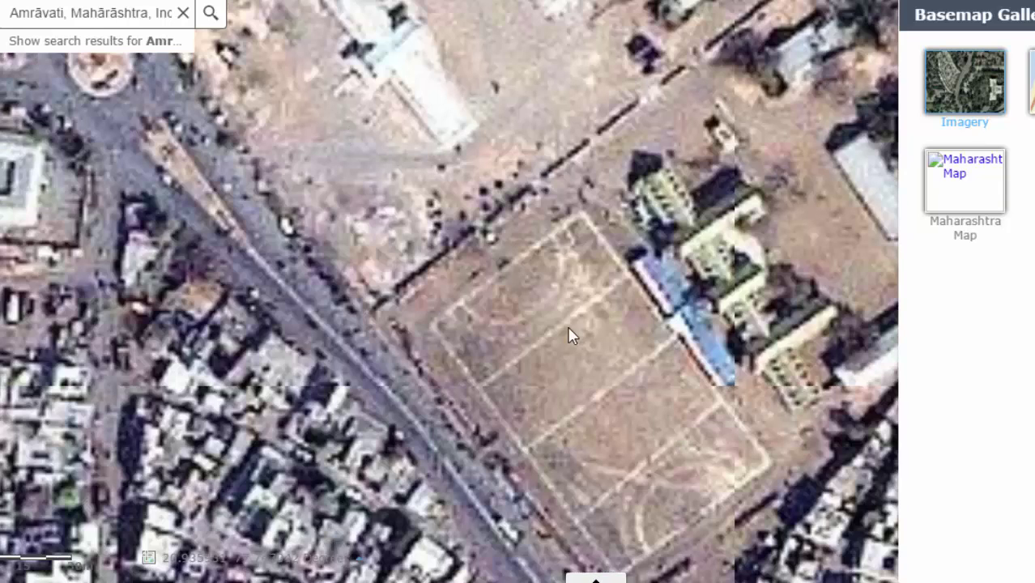
{"action": "left_click_drag", "start_coordinate": [572, 371], "coordinate": [527, 282]}
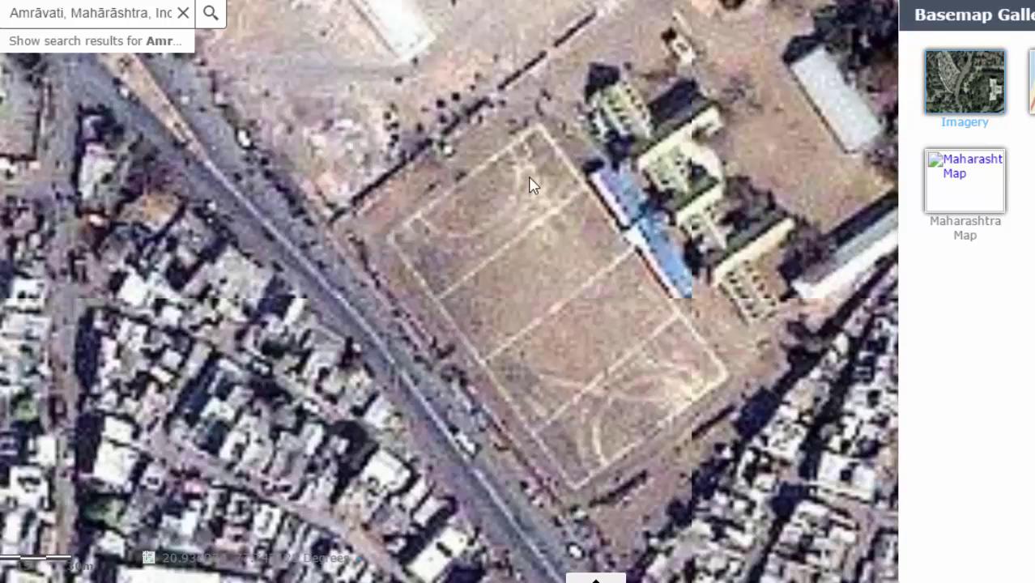
{"action": "left_click_drag", "start_coordinate": [470, 177], "coordinate": [612, 428]}
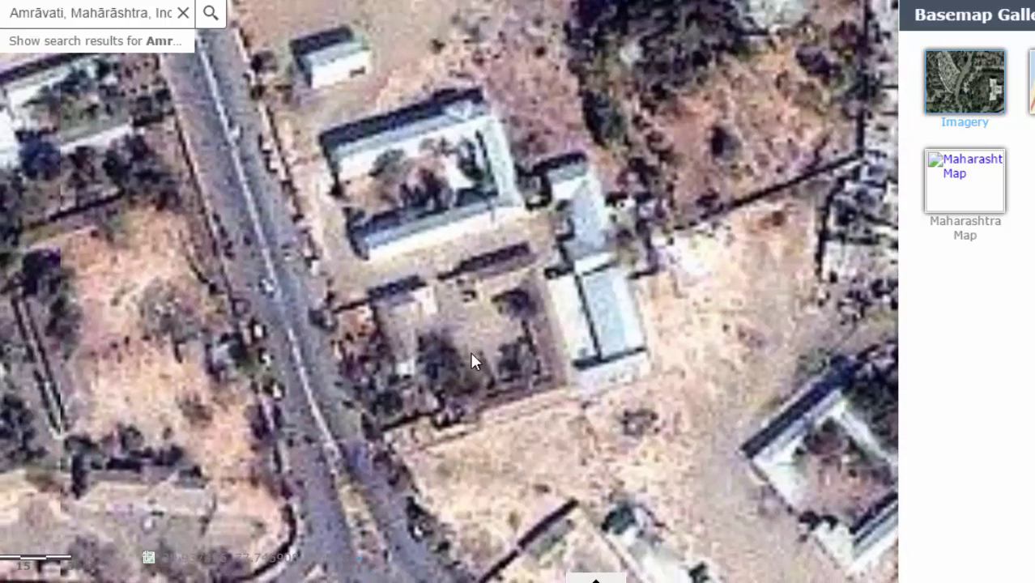
{"action": "left_click_drag", "start_coordinate": [639, 472], "coordinate": [405, 112]}
{"action": "left_click_drag", "start_coordinate": [591, 461], "coordinate": [437, 188]}
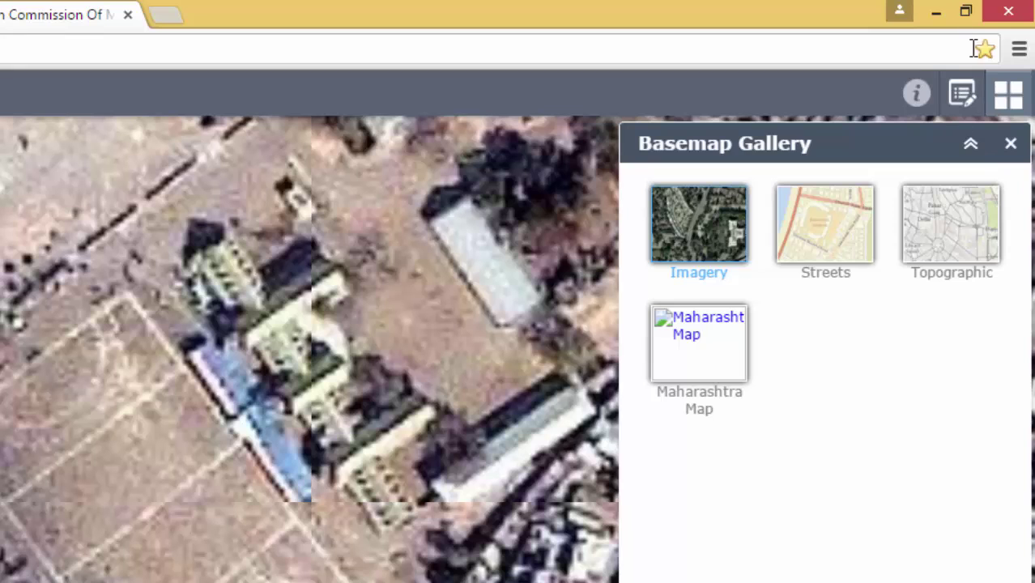
- Add a polling station point on the school building beside the blue-roofed block at the sports field
{"action": "left_click", "coordinate": [962, 93]}
{"action": "left_click", "coordinate": [699, 279]}
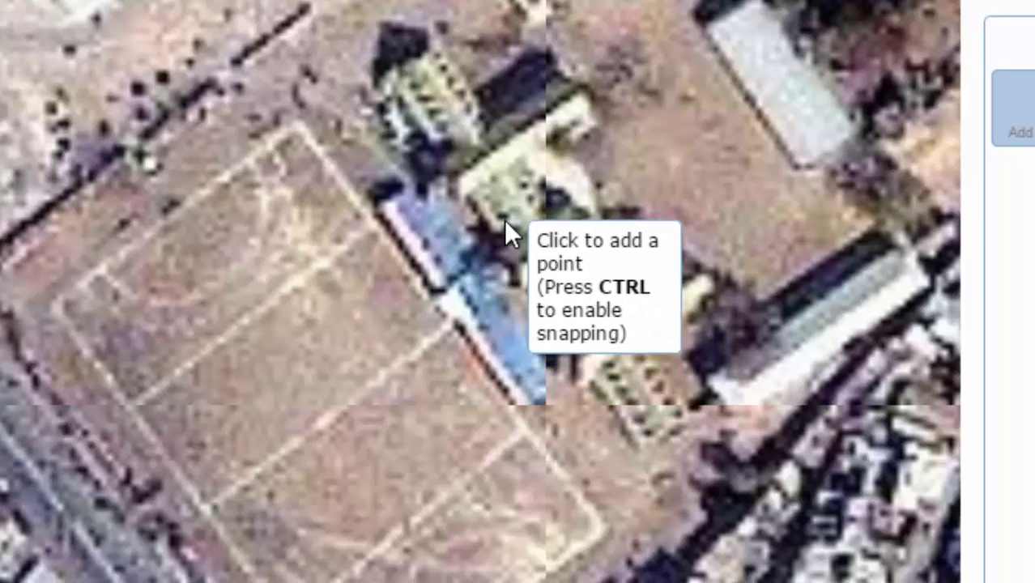
{"action": "left_click", "coordinate": [504, 219]}
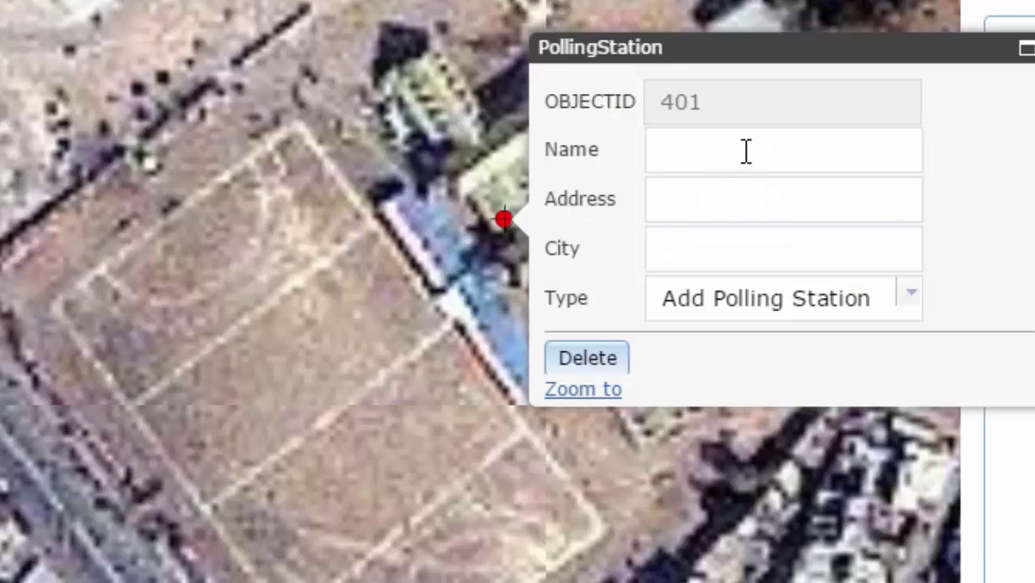
- Name the new polling station "Ward 26 Booth 4, 5, 6 & 7"
{"action": "left_click", "coordinate": [691, 151]}
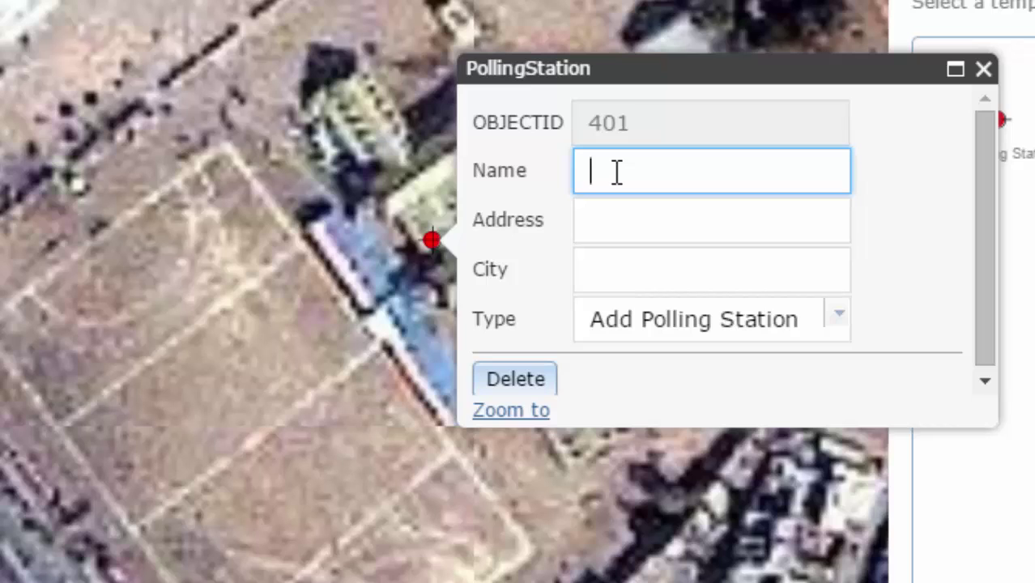
{"action": "type", "text": "Ward 26 Booth"}
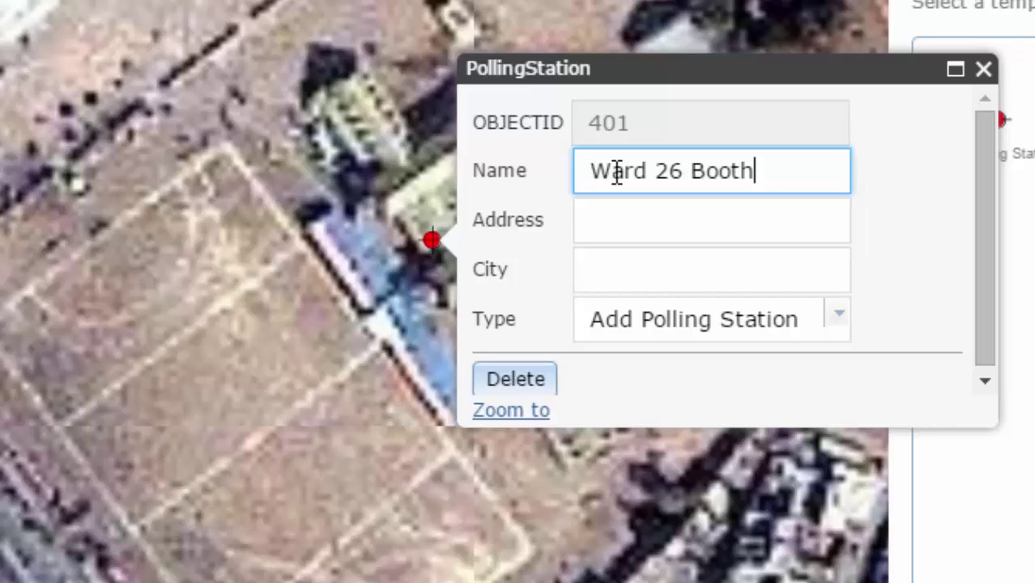
{"action": "type", "text": " 4, 5"}
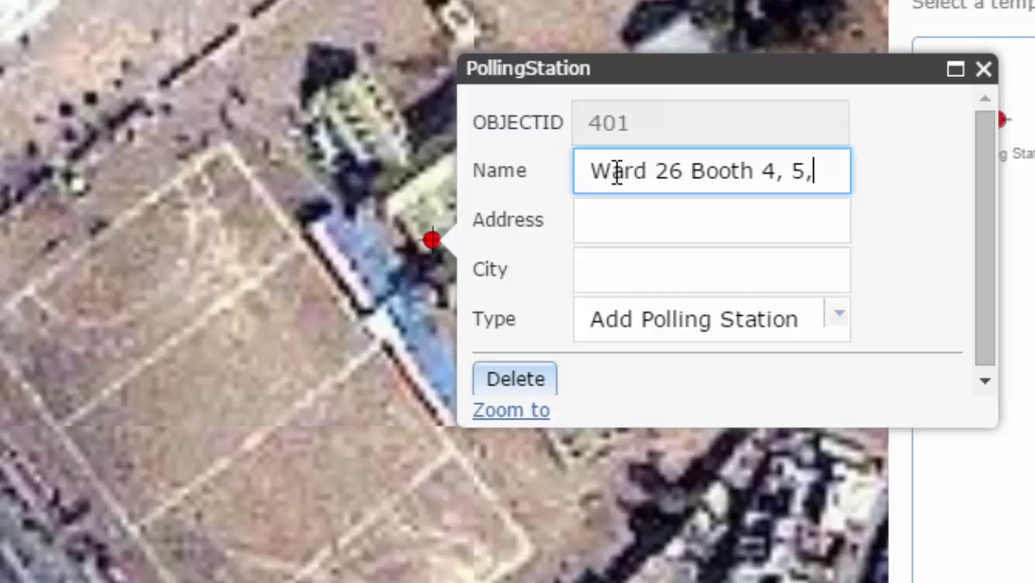
{"action": "type", "text": ", 6 & 7"}
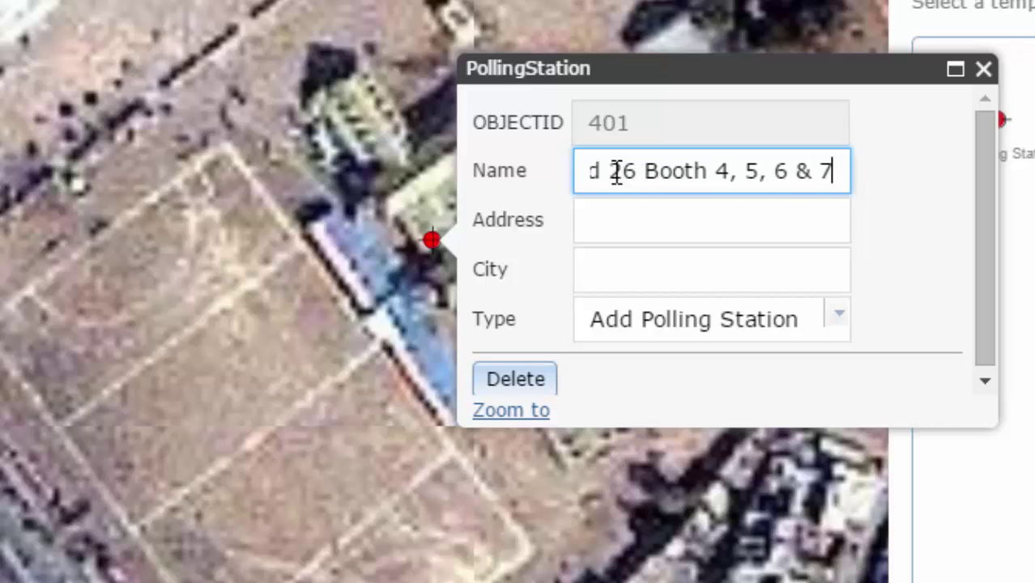
- Fill in the new polling station's address as "Z. P. Ex. Govt. Academic high school" from the booth spreadsheet and its city as "Amravati"
{"action": "left_click", "coordinate": [594, 221]}
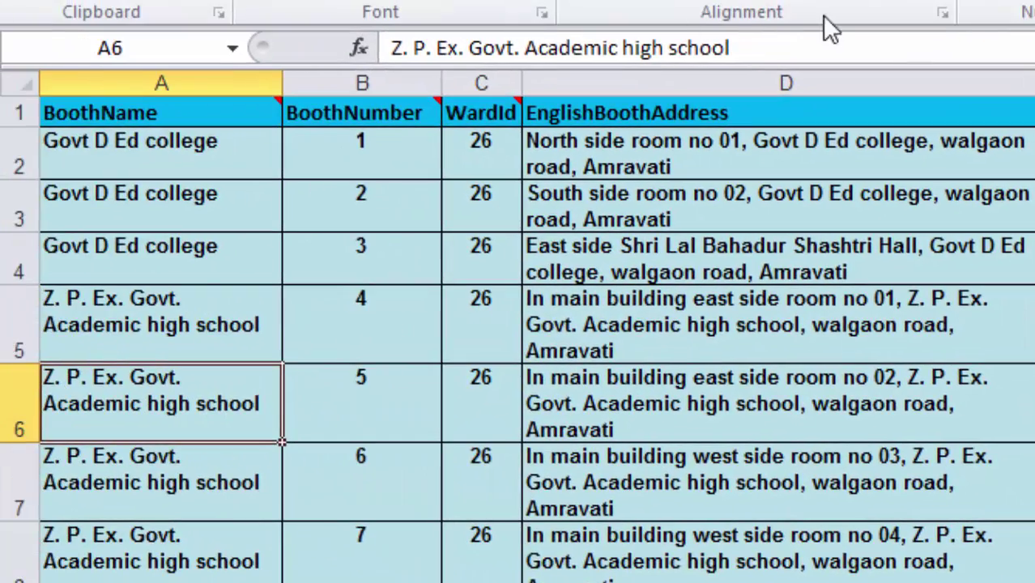
{"action": "left_click", "coordinate": [766, 41]}
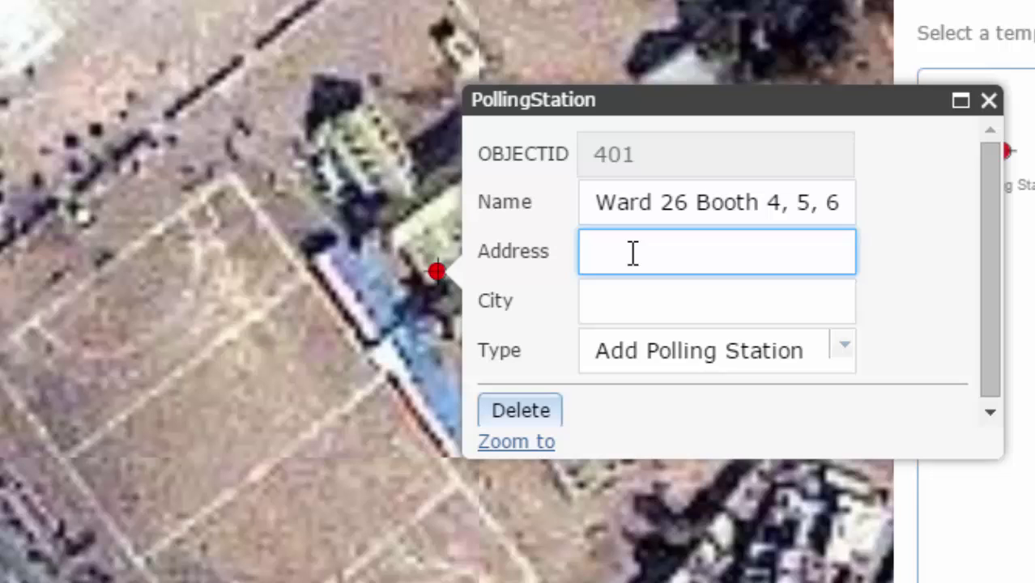
{"action": "type", "text": "Academic high school"}
{"action": "left_click", "coordinate": [603, 298]}
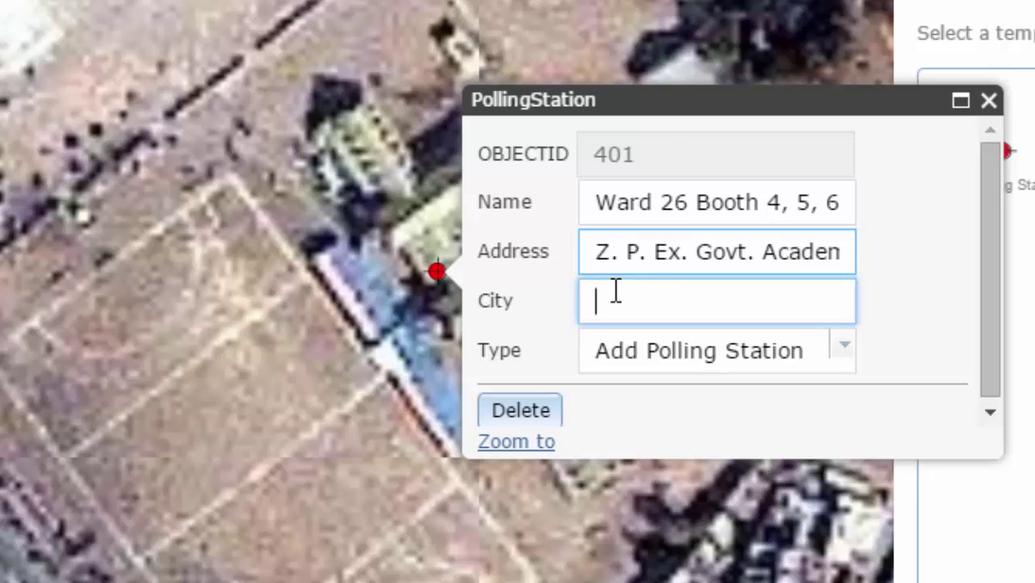
{"action": "type", "text": "A"}
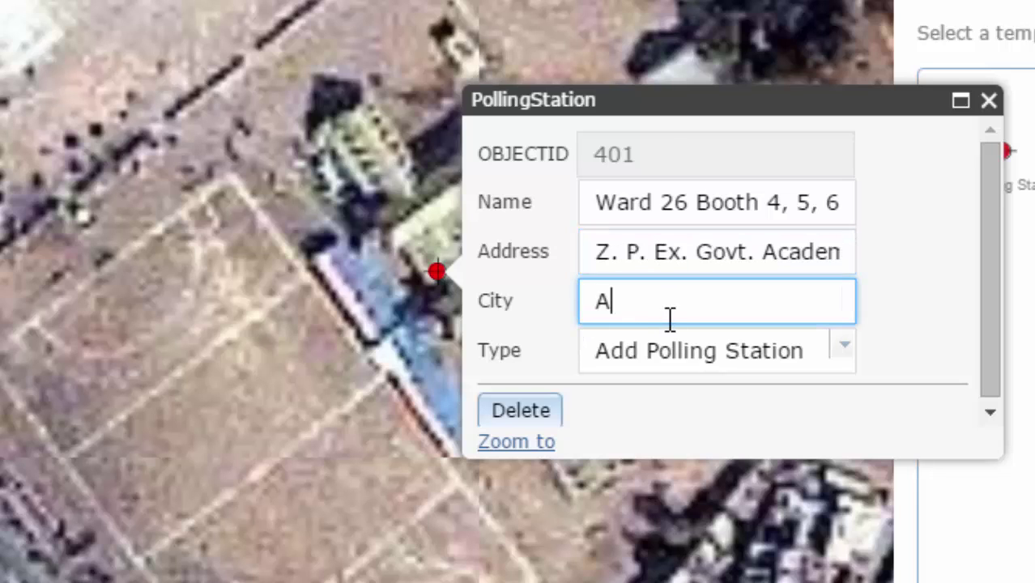
{"action": "type", "text": "mravati"}
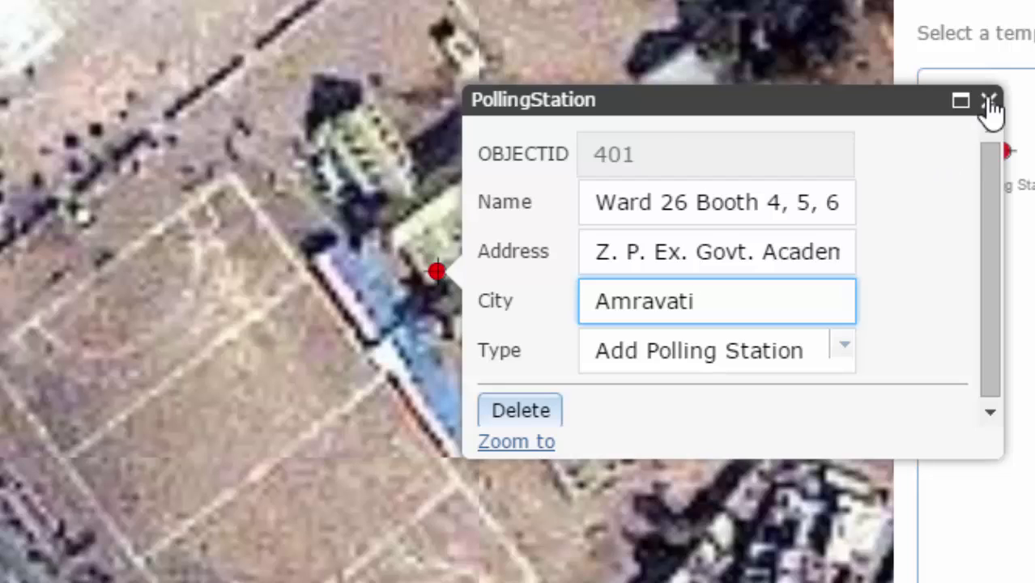
{"action": "left_click", "coordinate": [988, 101]}
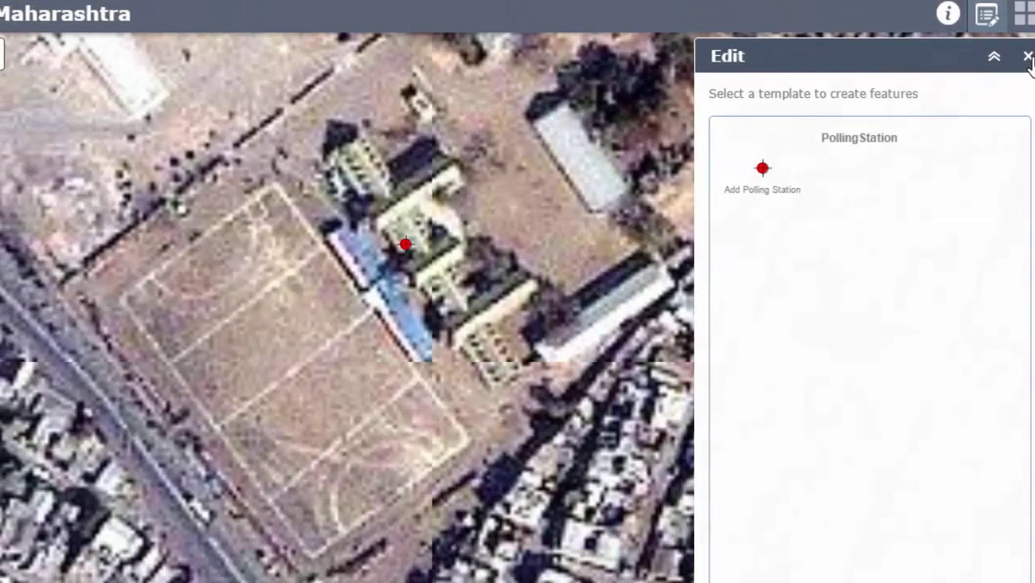
- Leave editing and check the saved details of the polling station beside the sports field
{"action": "left_click", "coordinate": [1027, 56]}
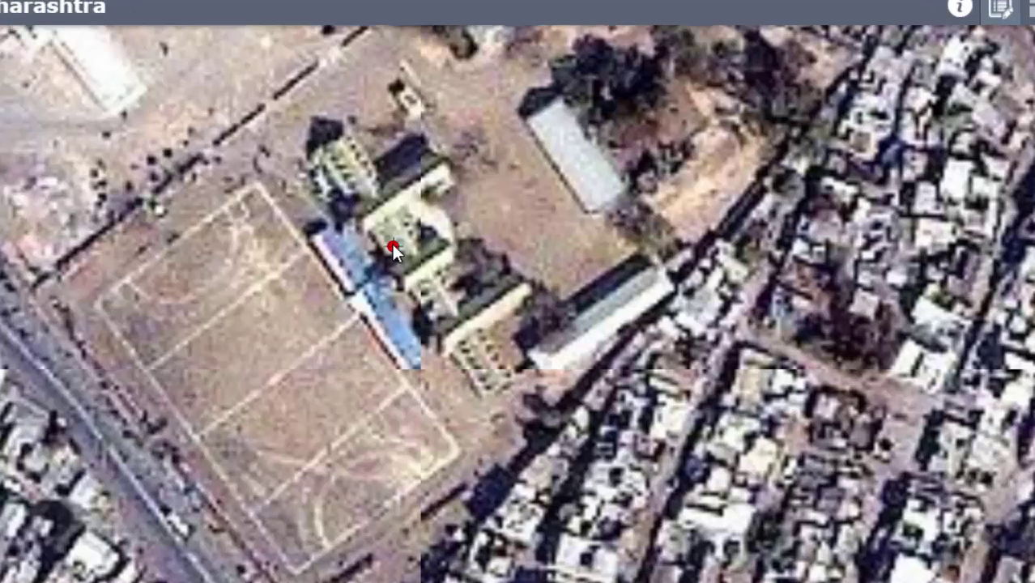
{"action": "left_click", "coordinate": [405, 244]}
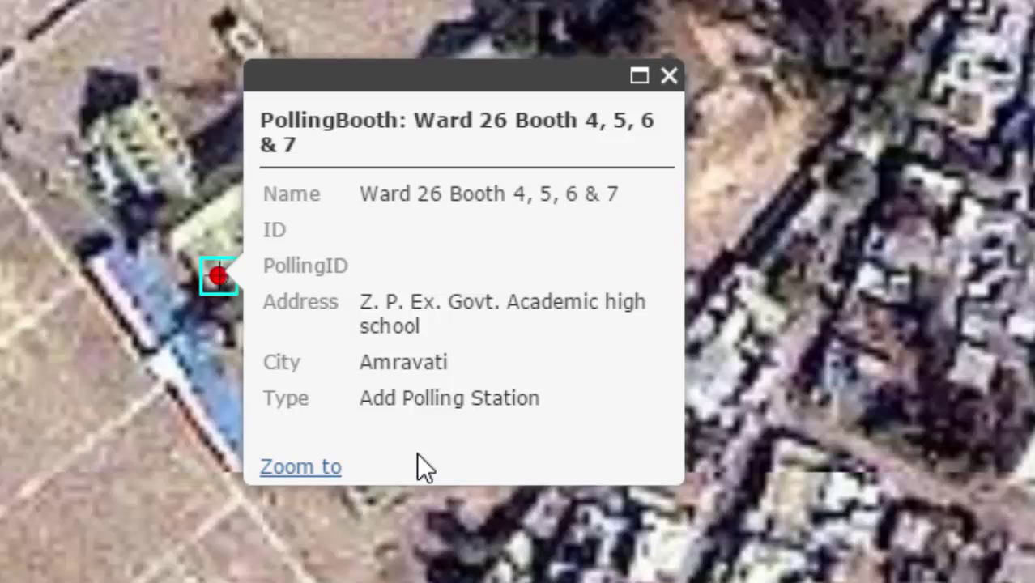
{"action": "left_click", "coordinate": [669, 76]}
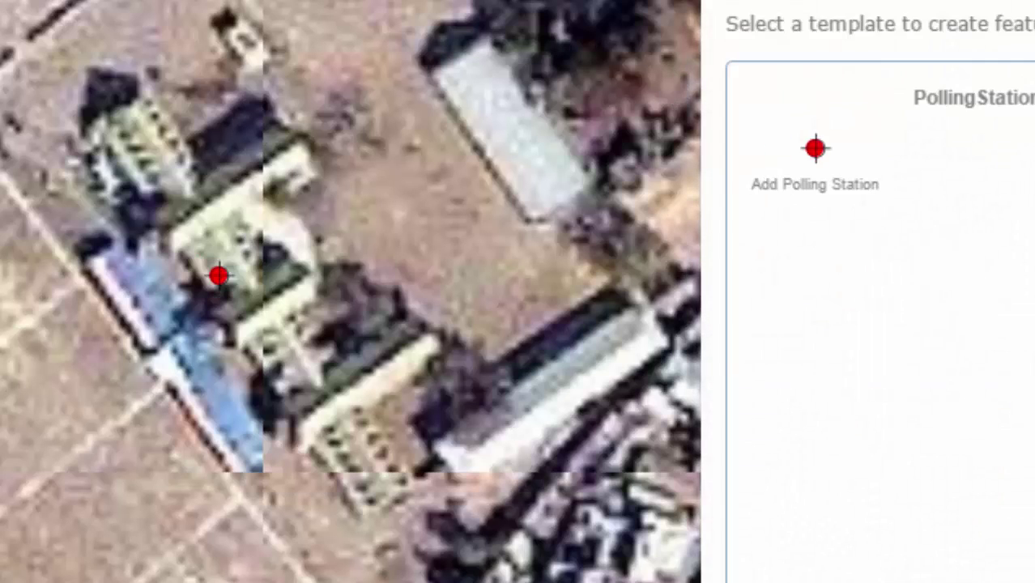
- Add a polling station point in the courtyard building beside the road north of the roundabout and name it "Ward 26 Booth 1, 2 & 3"
{"action": "left_click", "coordinate": [813, 158]}
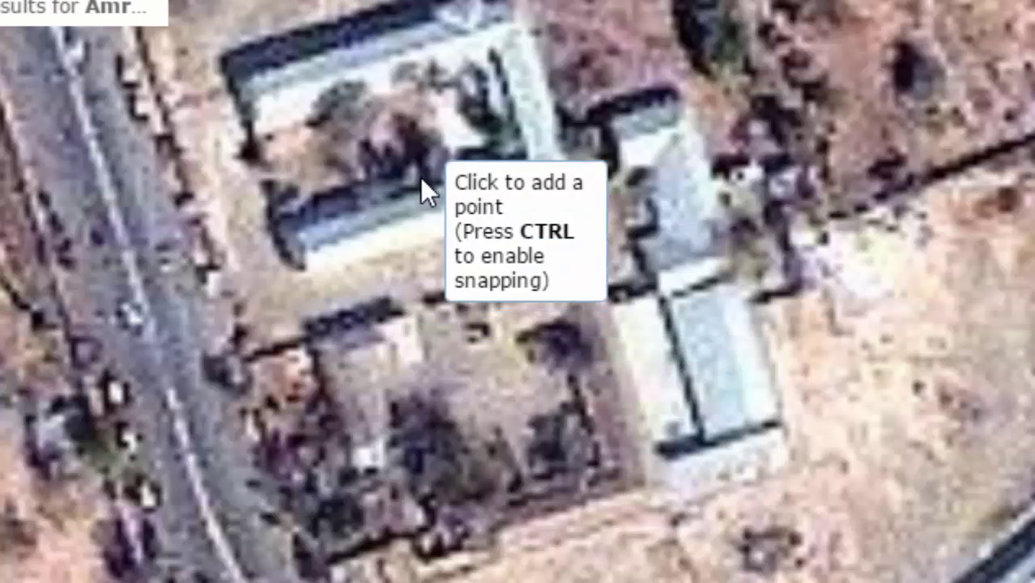
{"action": "left_click", "coordinate": [371, 167]}
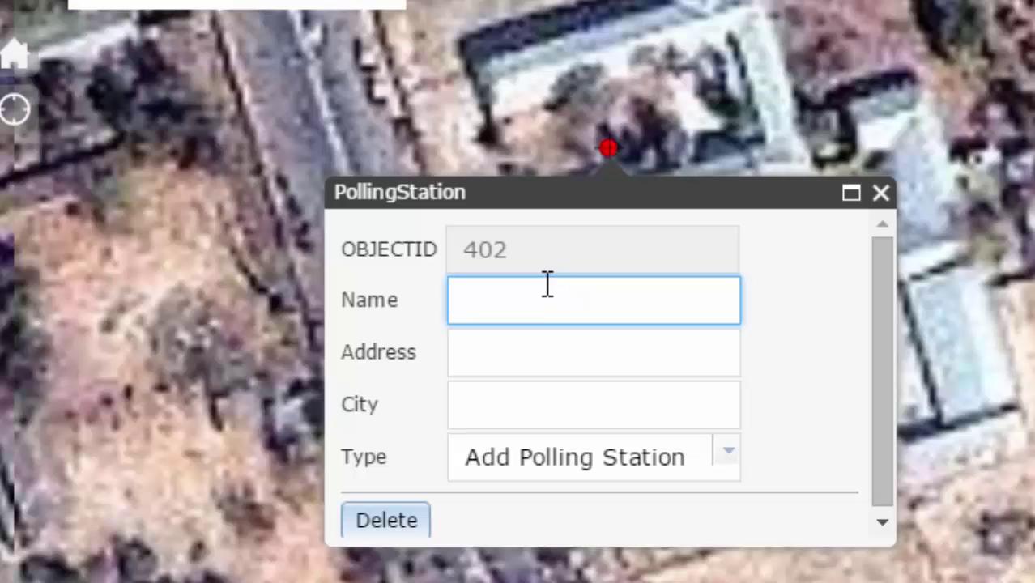
{"action": "type", "text": "Ward "}
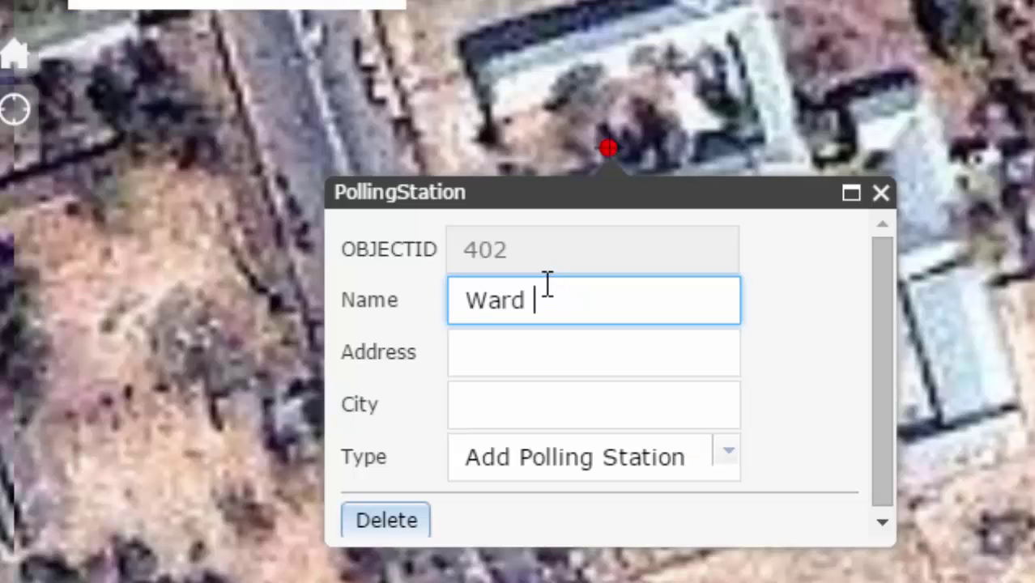
{"action": "type", "text": "26 Booth 1, 2 & 3"}
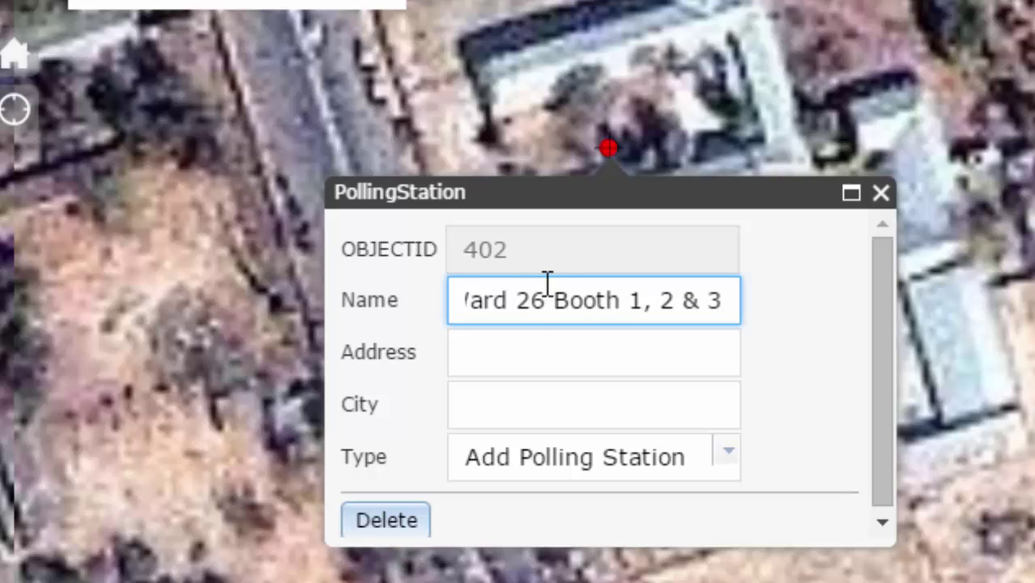
- Fill in the address "Govt D Ed college" from the booth spreadsheet and the city "Amravati" for the courtyard building's polling station
{"action": "left_click", "coordinate": [536, 348]}
{"action": "key", "text": "alt+Tab"}
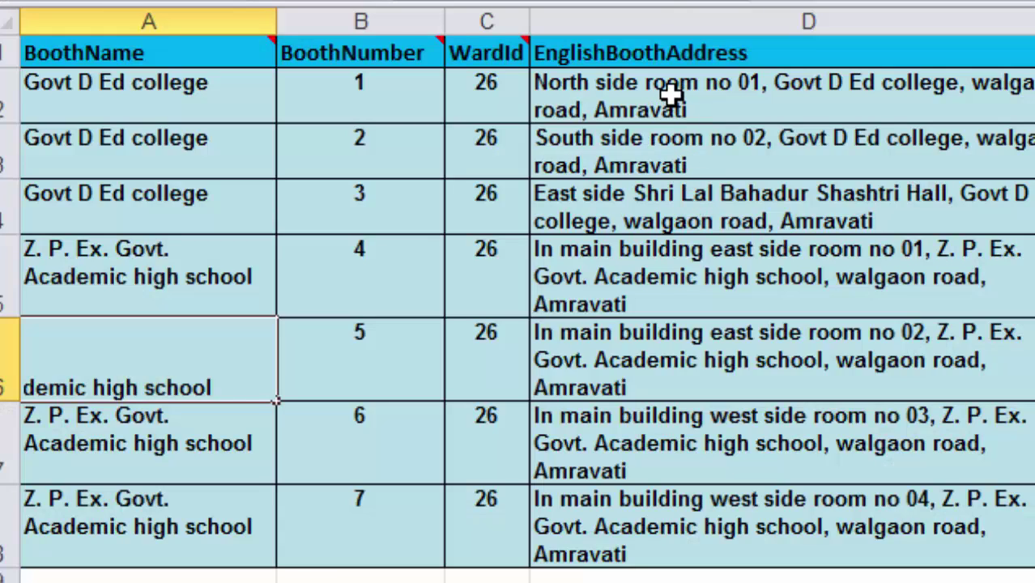
{"action": "key", "text": "Up"}
{"action": "key", "text": "Up"}
{"action": "key", "text": "Up"}
{"action": "key", "text": "Up"}
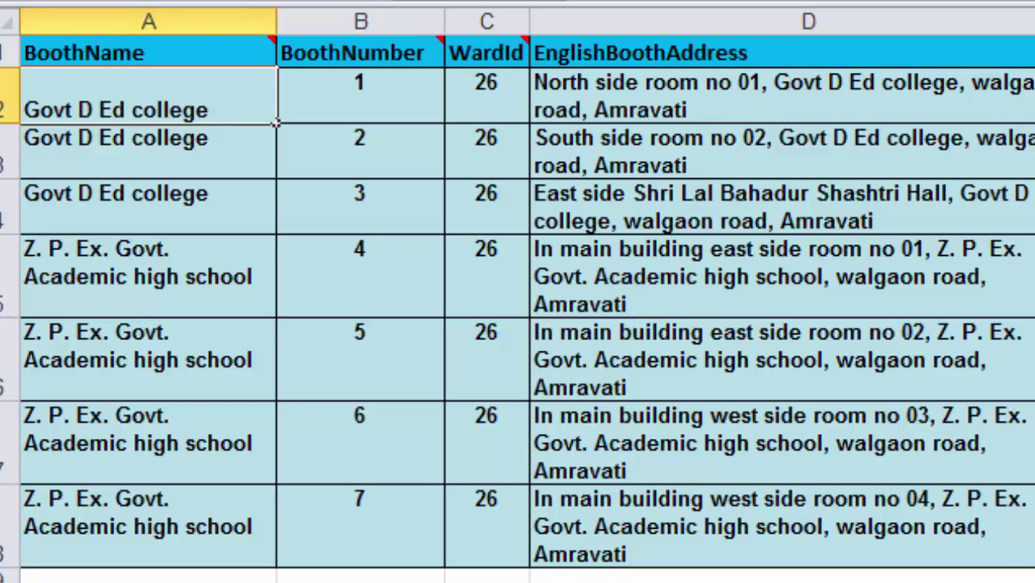
{"action": "key", "text": "alt+Tab"}
{"action": "type", "text": "Govt D Ed college"}
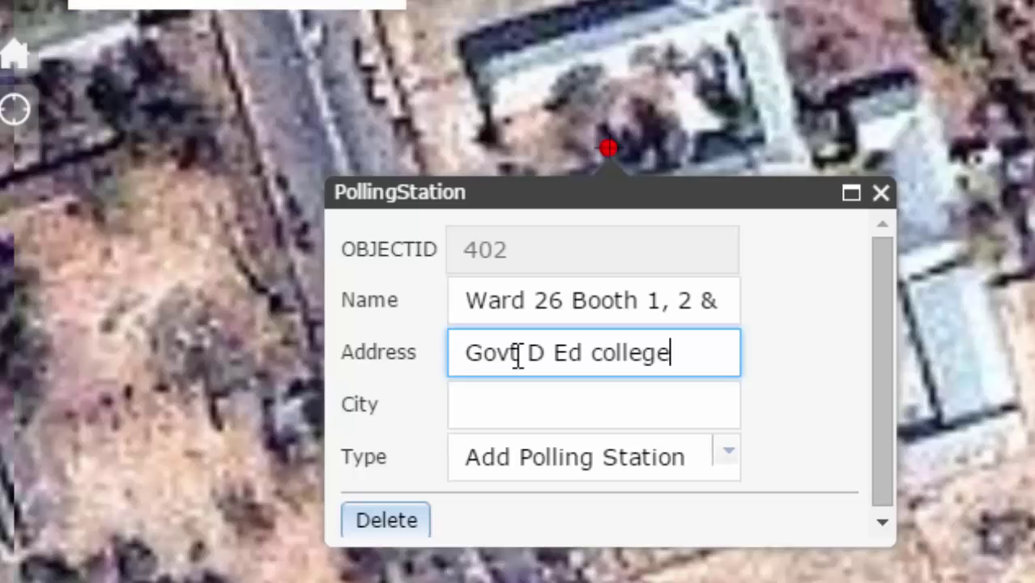
{"action": "left_click", "coordinate": [513, 401]}
{"action": "type", "text": "Amravati"}
{"action": "left_click", "coordinate": [880, 195]}
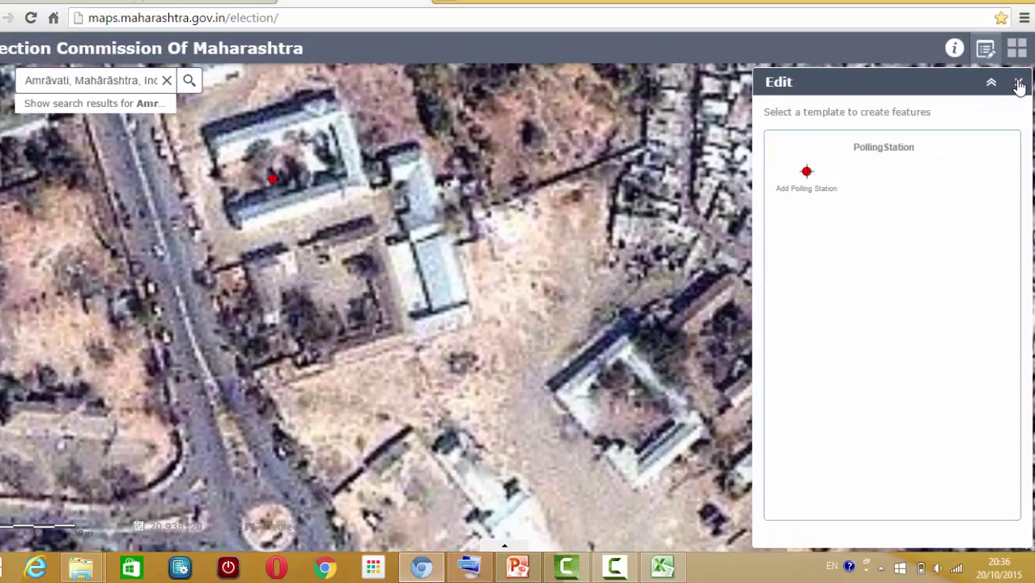
- Leave editing and check the saved details of both plotted Ward 26 polling stations on the map
{"action": "left_click", "coordinate": [1019, 85]}
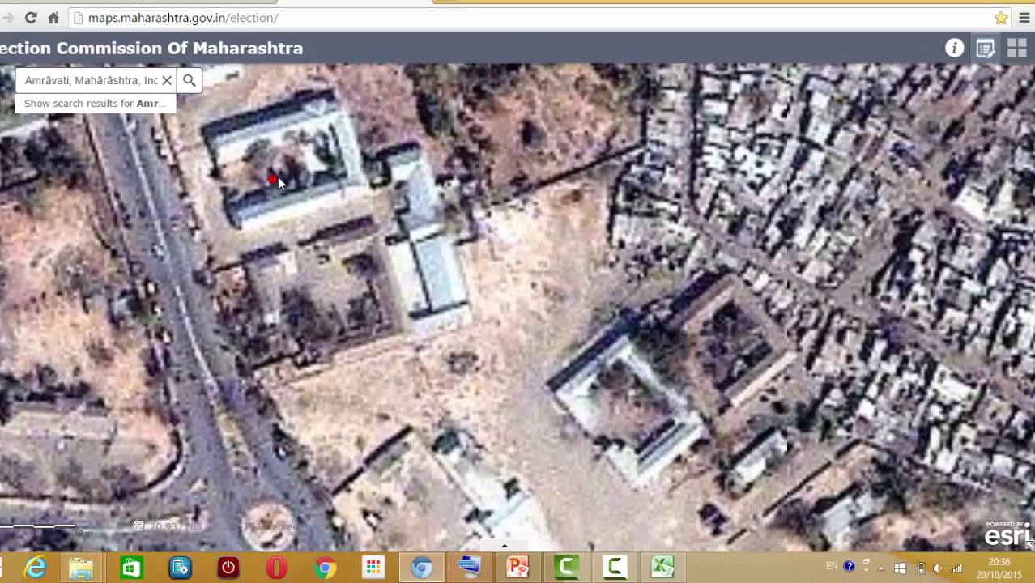
{"action": "left_click", "coordinate": [272, 179]}
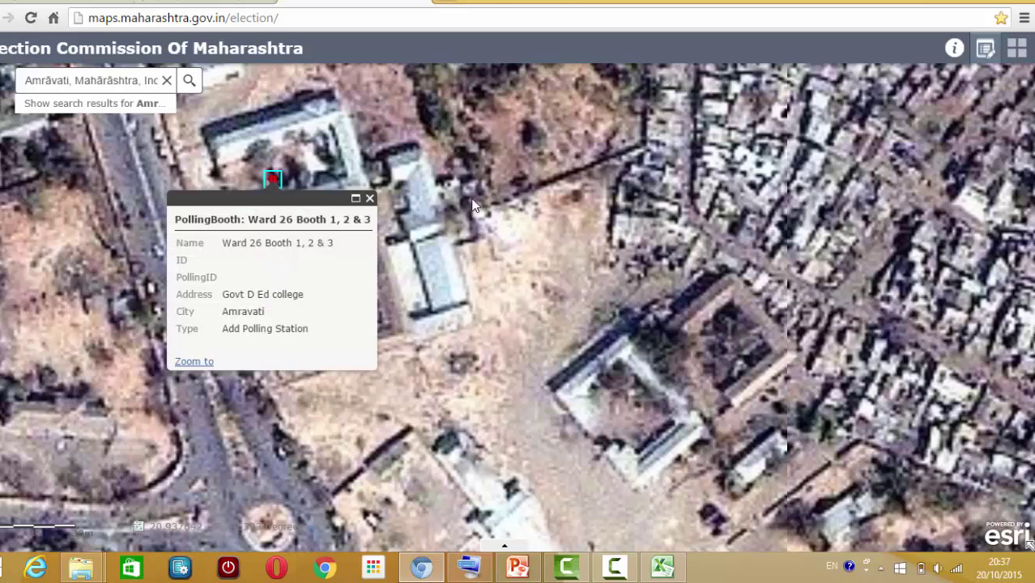
{"action": "left_click", "coordinate": [410, 196]}
{"action": "scroll", "coordinate": [314, 199], "scroll_direction": "down", "scroll_amount": 2}
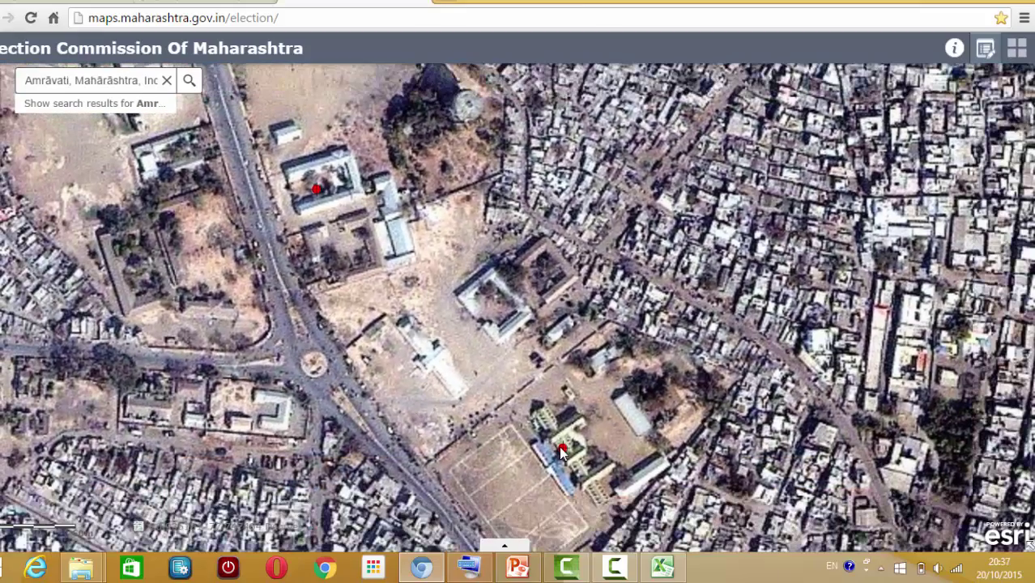
{"action": "left_click", "coordinate": [561, 450]}
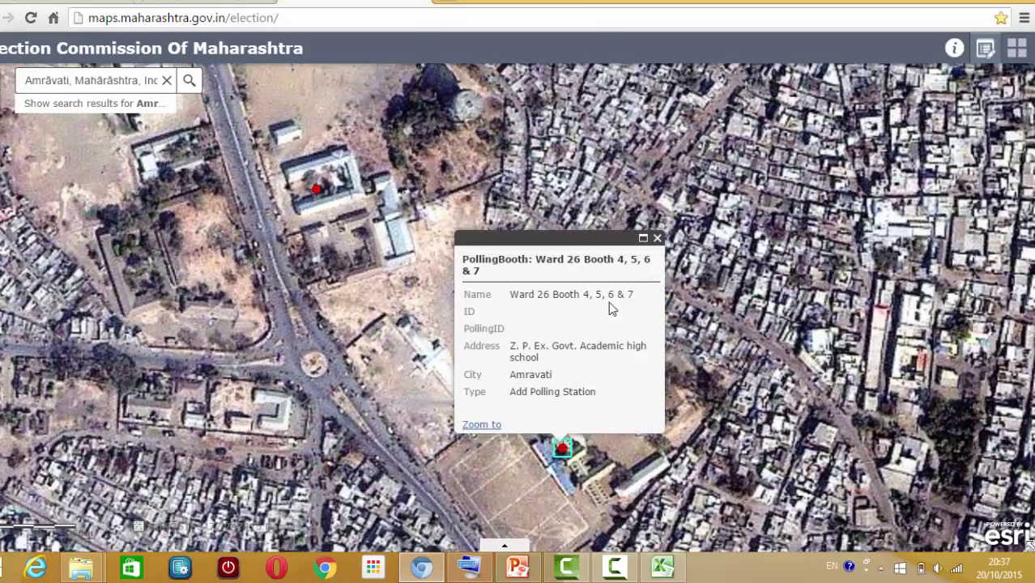
{"action": "left_click", "coordinate": [656, 238]}
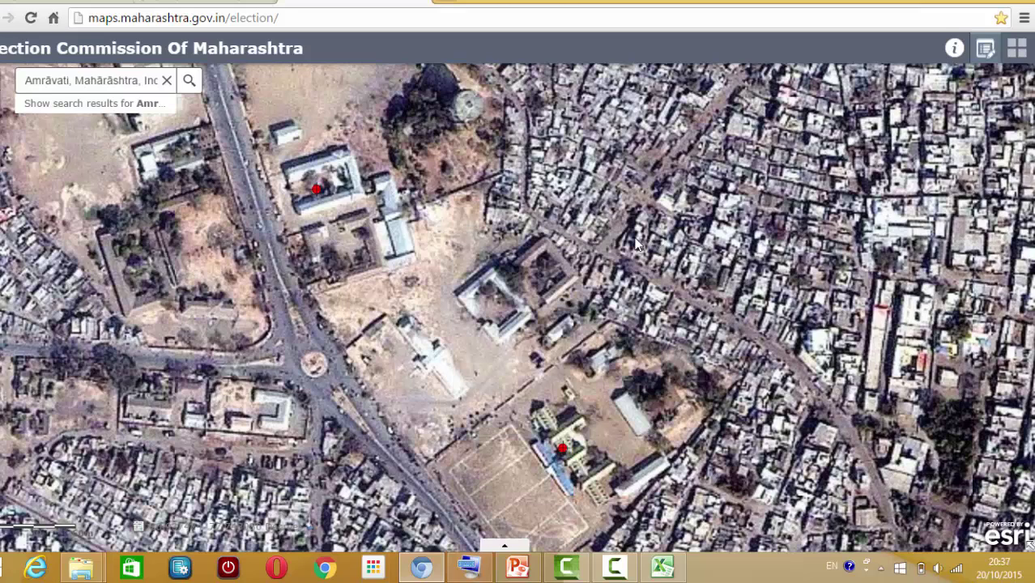
{"action": "left_click", "coordinate": [315, 190]}
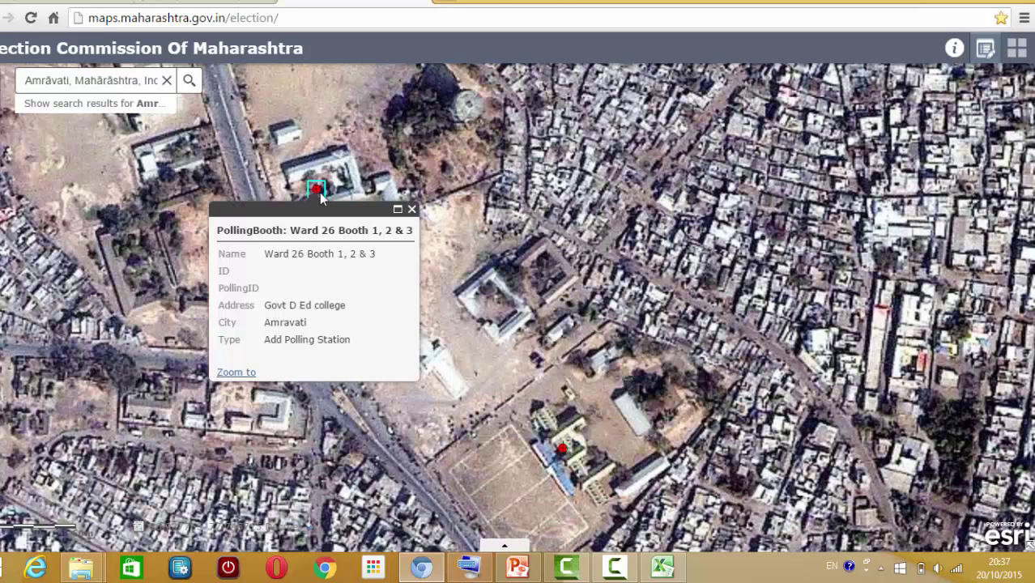
{"action": "left_click", "coordinate": [411, 209]}
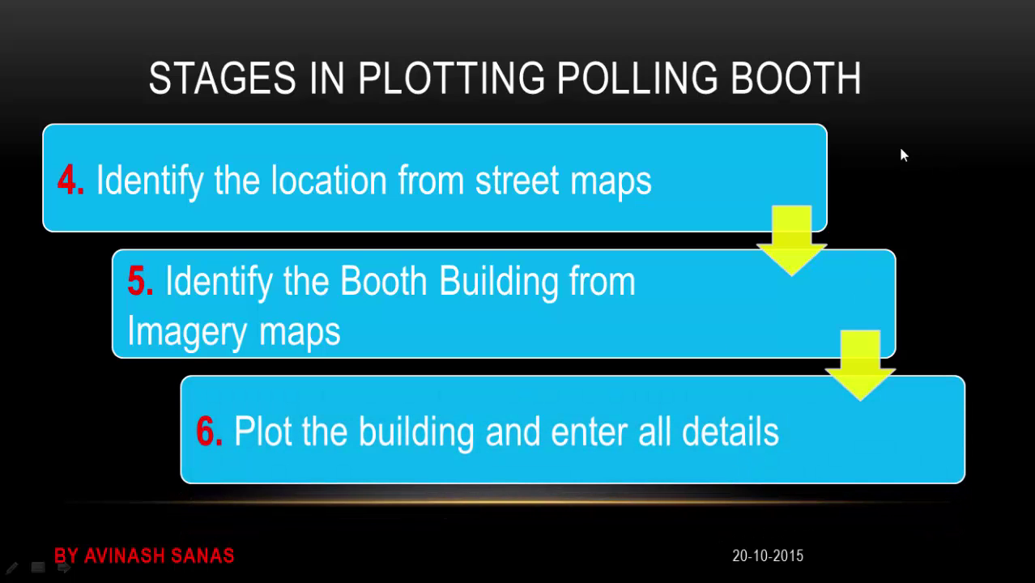
{"action": "left_click", "coordinate": [965, 119]}
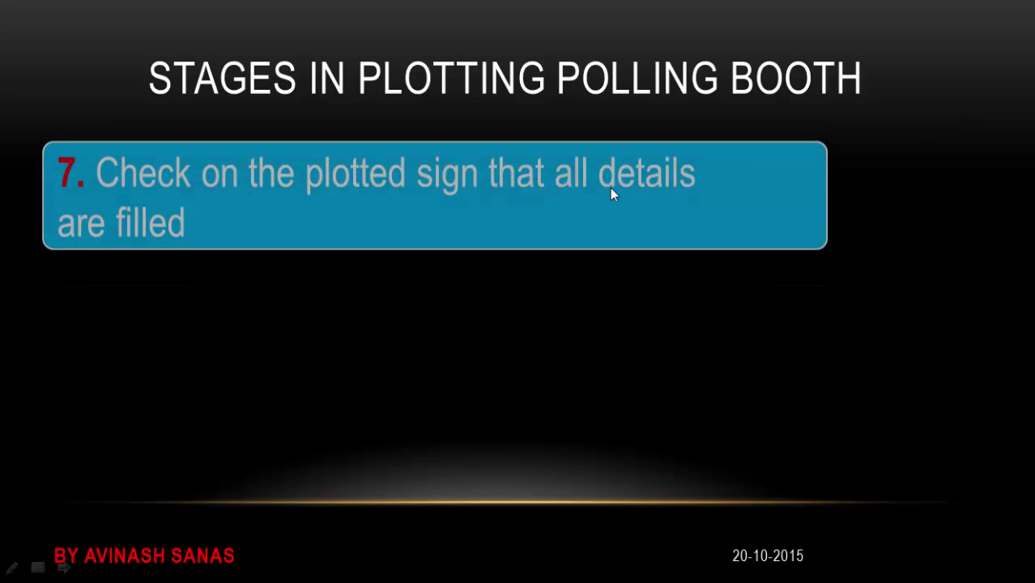